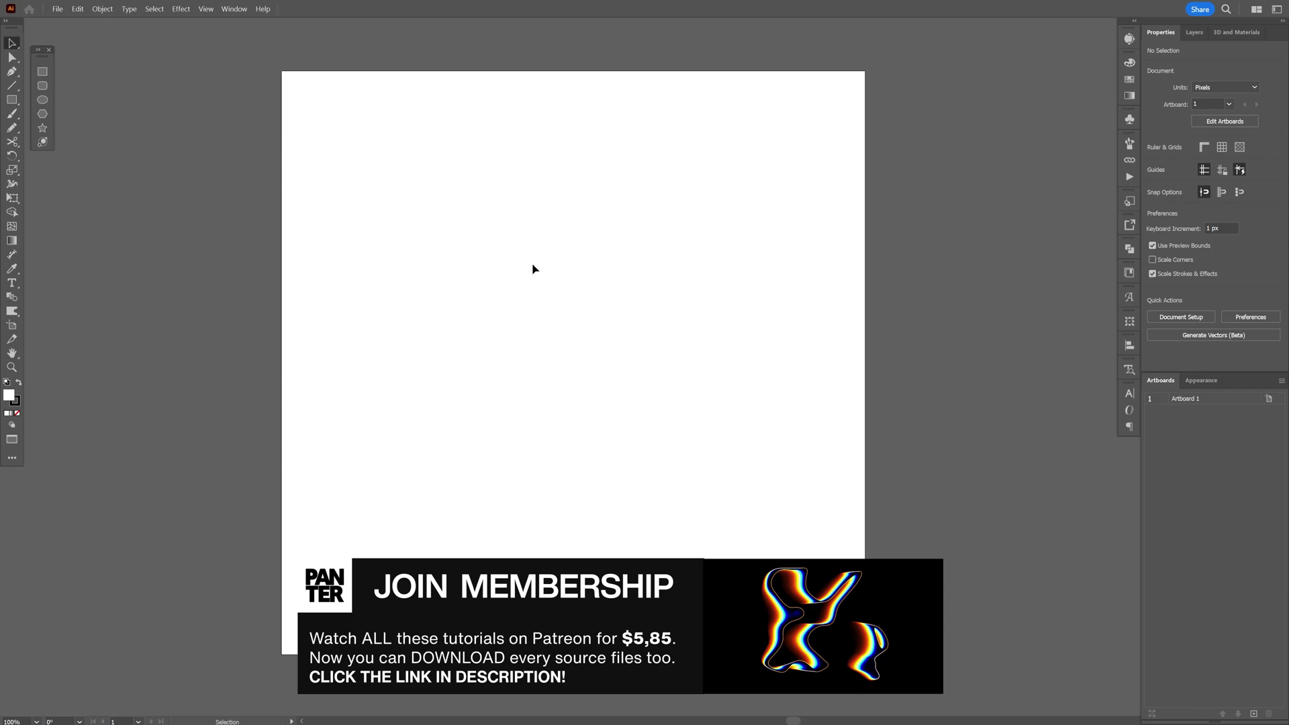
Draw a tall black rectangle with no stroke in the artboard centre.
{"action": "left_click", "coordinate": [19, 383]}
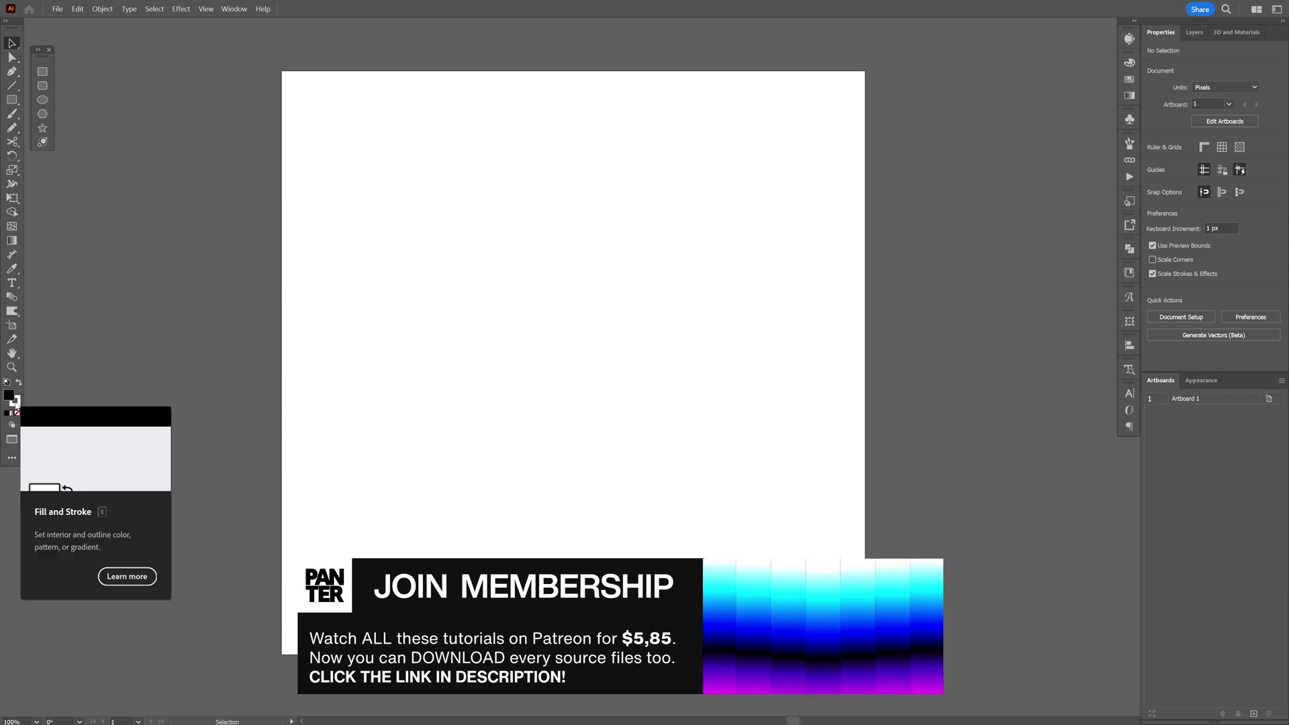
{"action": "left_click", "coordinate": [17, 413]}
{"action": "left_click", "coordinate": [9, 396]}
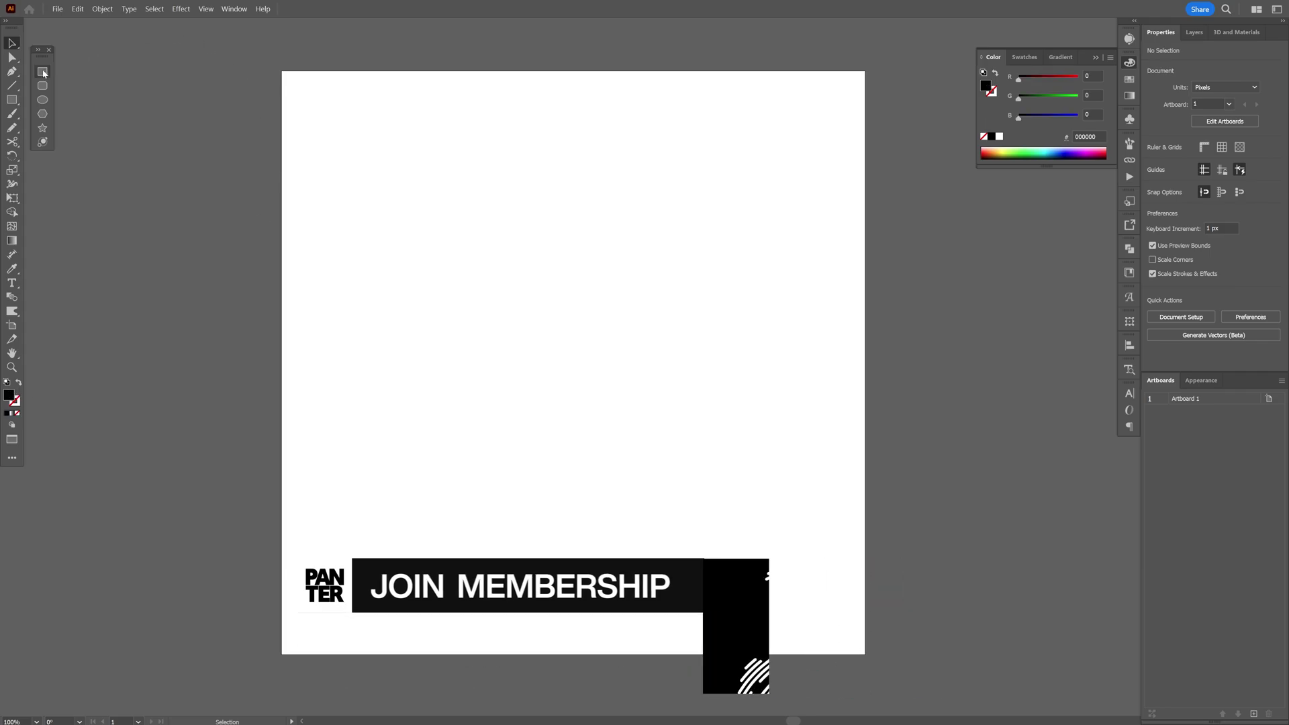
{"action": "key", "text": "m"}
{"action": "mouse_move", "coordinate": [503, 296]}
{"action": "left_mouse_down"}
{"action": "mouse_move", "coordinate": [711, 611]}
{"action": "mouse_move", "coordinate": [673, 538]}
{"action": "mouse_move", "coordinate": [657, 545]}
{"action": "left_mouse_up"}
Duplicate the rectangle upward and shrink the copy to a 41 px strip on top.
{"action": "key", "text": "v"}
{"action": "left_click_drag", "start_coordinate": [601, 461], "coordinate": [613, 224]}
{"action": "left_click_drag", "start_coordinate": [570, 64], "coordinate": [574, 275]}
Round the strip's top corners inward to about 38 px and nudge the body down.
{"action": "left_click", "coordinate": [13, 60]}
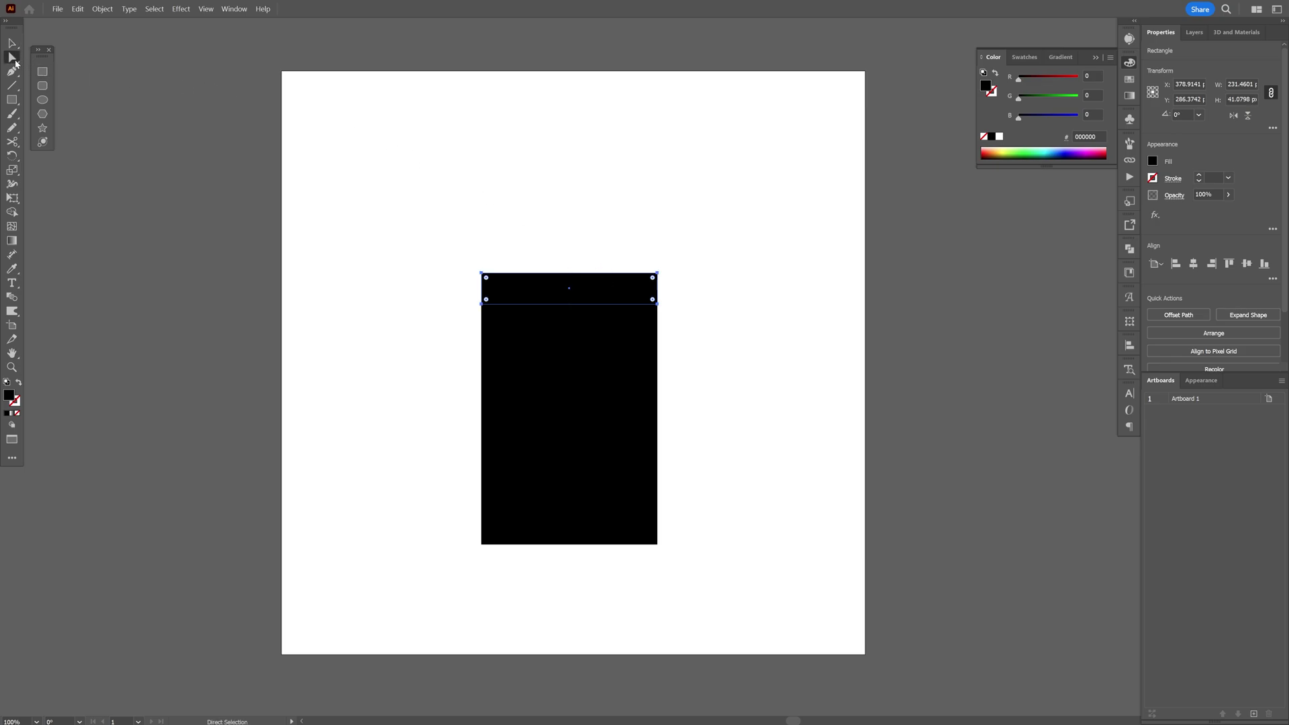
{"action": "left_click_drag", "start_coordinate": [418, 221], "coordinate": [738, 287]}
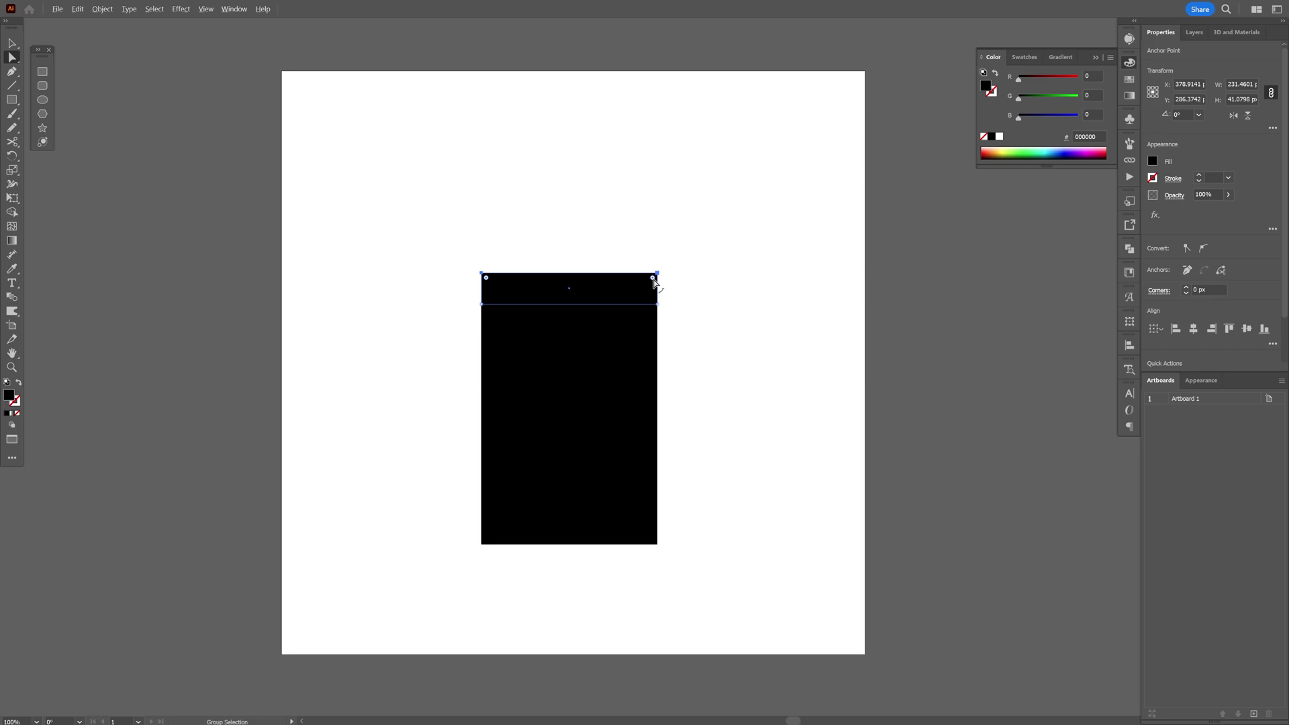
{"action": "left_click_drag", "start_coordinate": [653, 282], "coordinate": [627, 311]}
{"action": "key", "text": "v"}
{"action": "left_click_drag", "start_coordinate": [595, 369], "coordinate": [599, 403]}
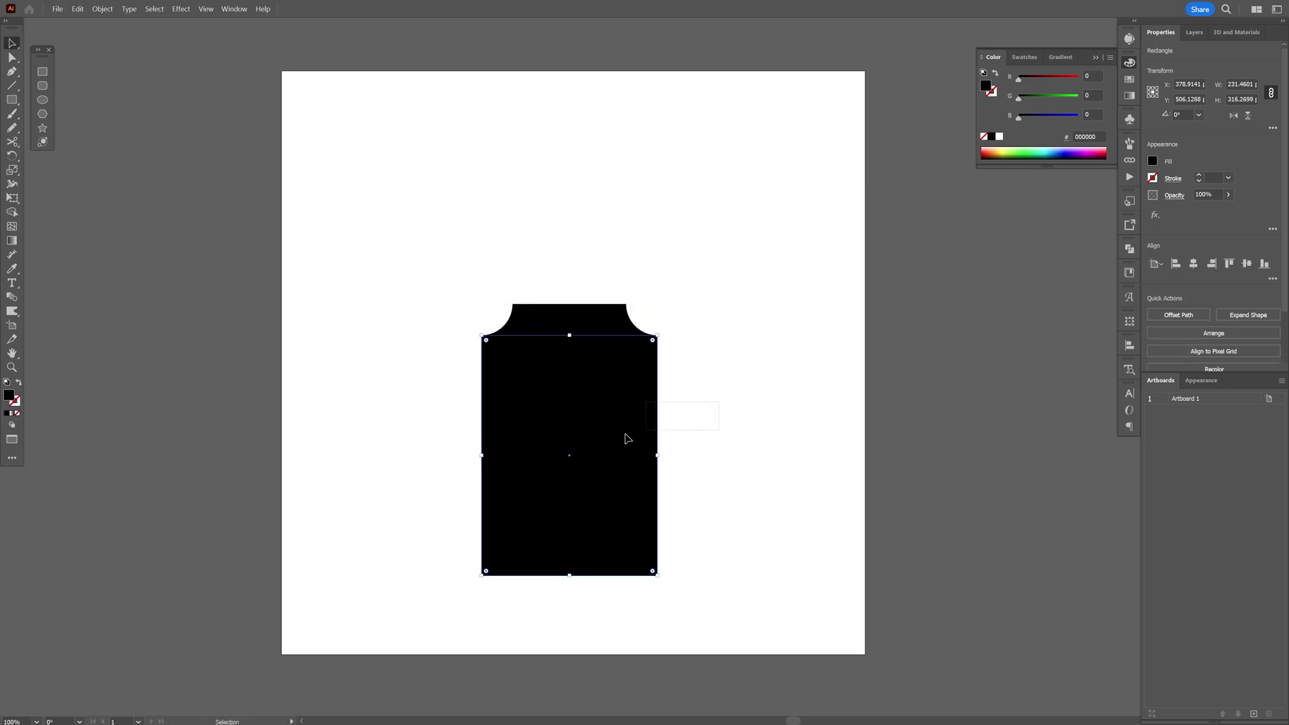
Make a 78 px copy, then rotate the shouldered piece 180° and raise it above.
{"action": "left_click_drag", "start_coordinate": [608, 469], "coordinate": [627, 288]}
{"action": "left_click_drag", "start_coordinate": [571, 64], "coordinate": [587, 247]}
{"action": "left_click", "coordinate": [607, 383]}
{"action": "left_click_drag", "start_coordinate": [607, 383], "coordinate": [606, 159]}
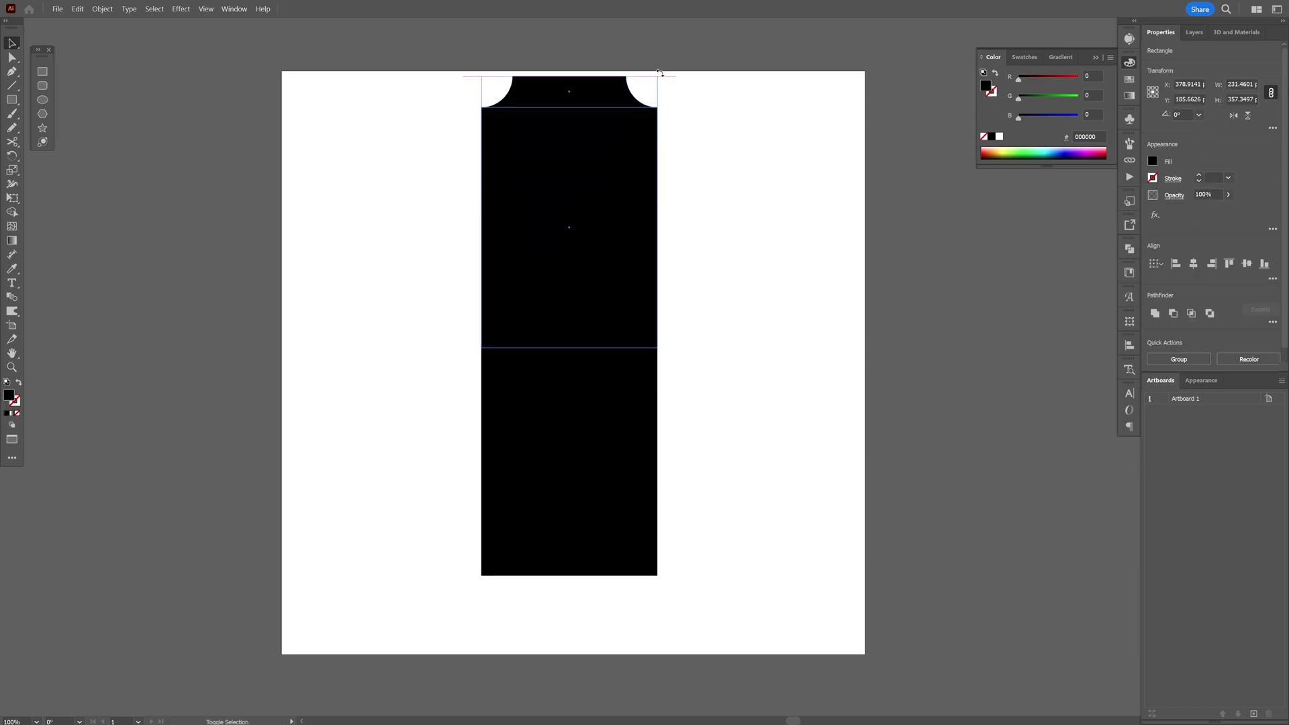
{"action": "left_click_drag", "start_coordinate": [659, 73], "coordinate": [449, 435]}
{"action": "left_click_drag", "start_coordinate": [564, 326], "coordinate": [564, 230]}
Shorten the upper rectangle into a short neck piece and clear the selection.
{"action": "left_click", "coordinate": [576, 92]}
{"action": "scroll", "coordinate": [568, 73], "scroll_direction": "up", "scroll_amount": 2}
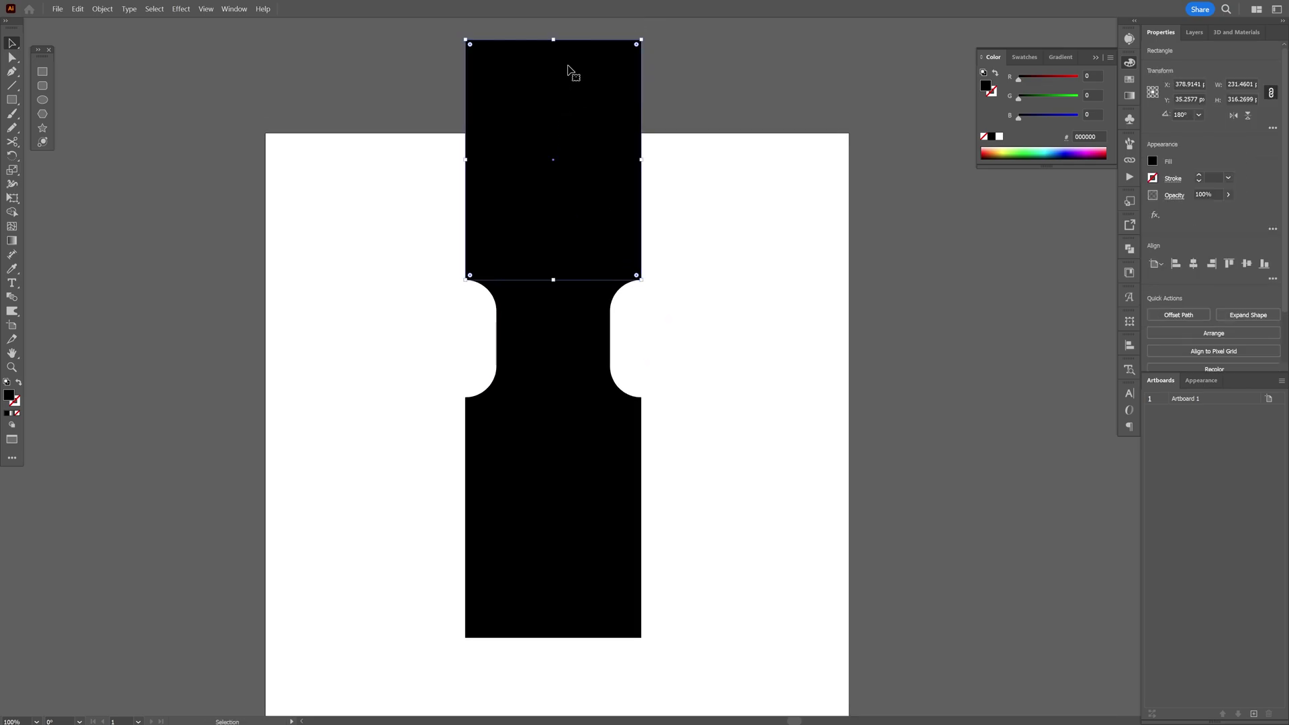
{"action": "left_click_drag", "start_coordinate": [553, 39], "coordinate": [639, 265]}
{"action": "key", "text": "ctrl+shift+a"}
{"action": "scroll", "coordinate": [613, 259], "scroll_direction": "down", "scroll_amount": 3}
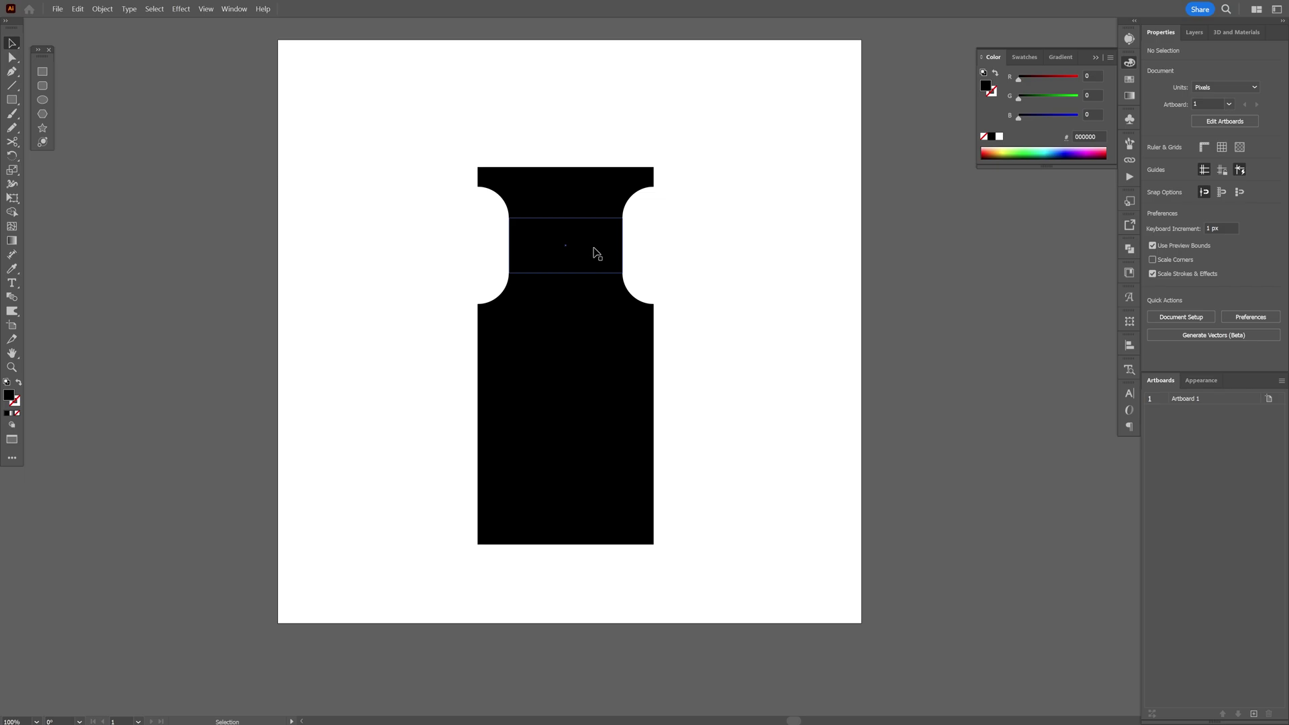
Group the cap and neck pieces and fill them with magenta.
{"action": "left_click_drag", "start_coordinate": [715, 259], "coordinate": [468, 154]}
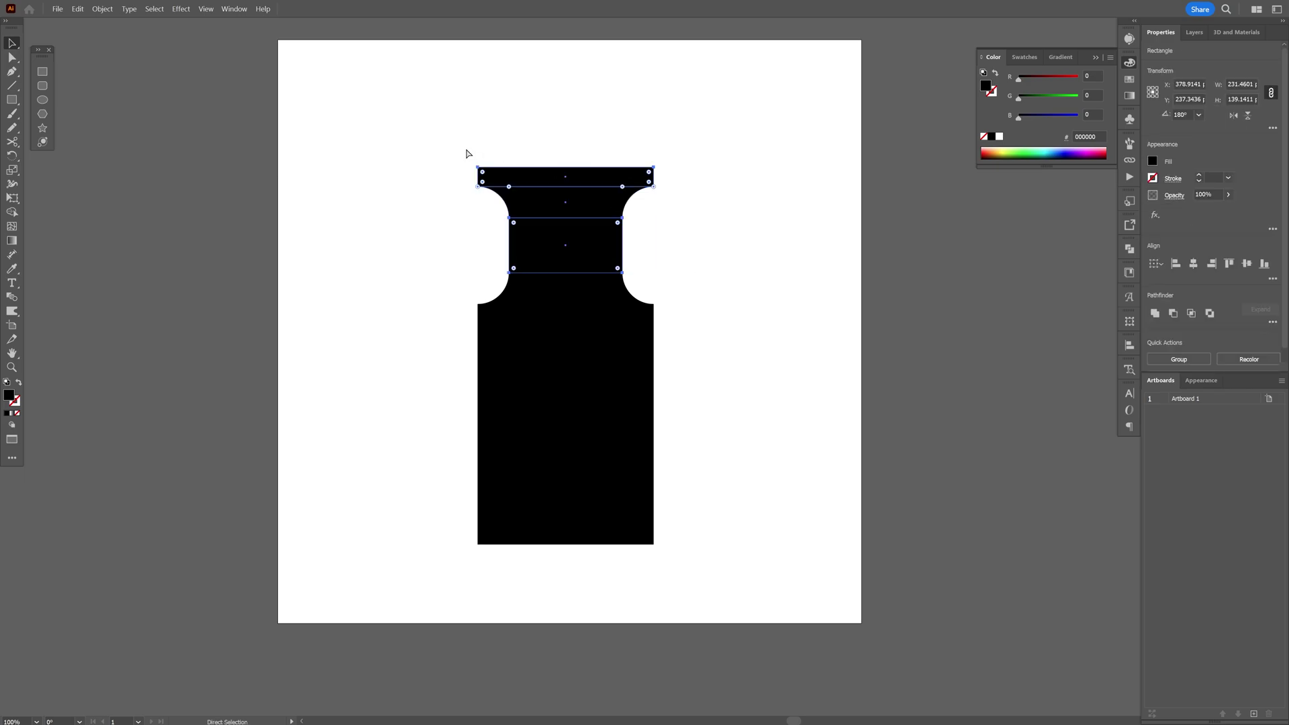
{"action": "key", "text": "ctrl+g"}
{"action": "key", "text": "v"}
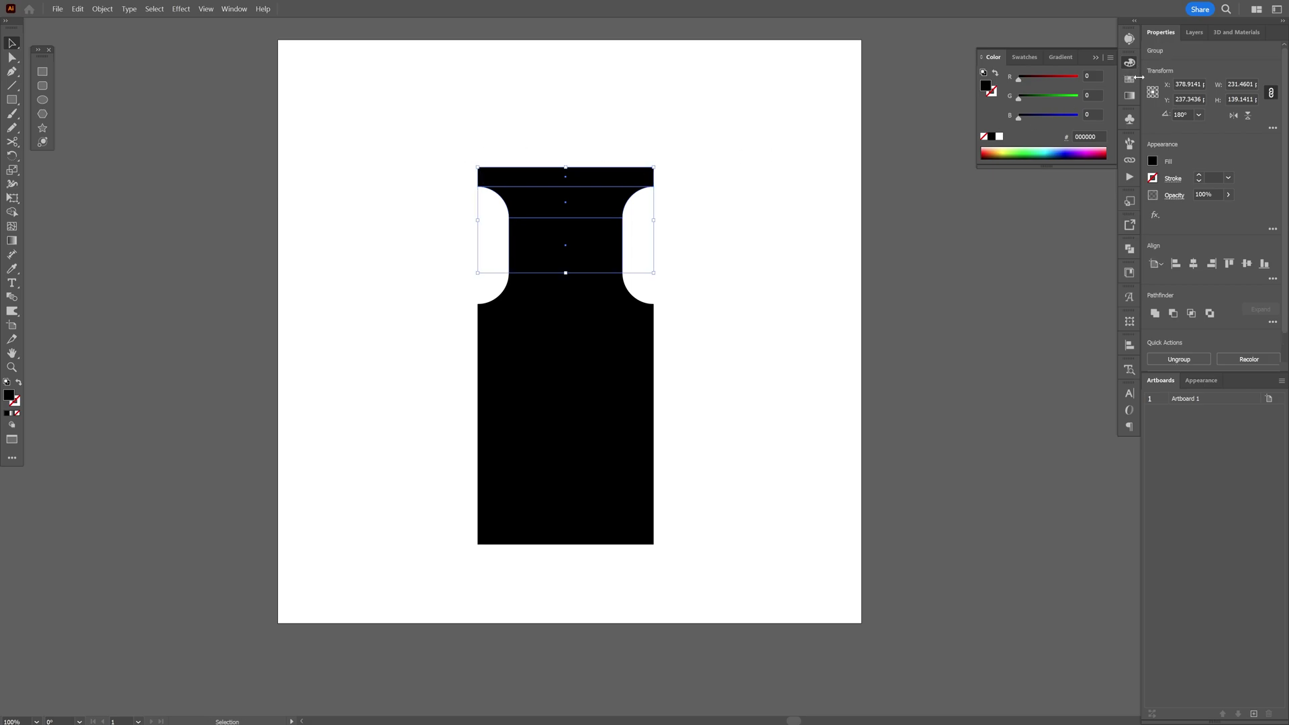
{"action": "left_click", "coordinate": [1024, 57]}
{"action": "left_click", "coordinate": [993, 110]}
Make the body blue and draw a magenta label rectangle on it.
{"action": "left_click", "coordinate": [737, 357]}
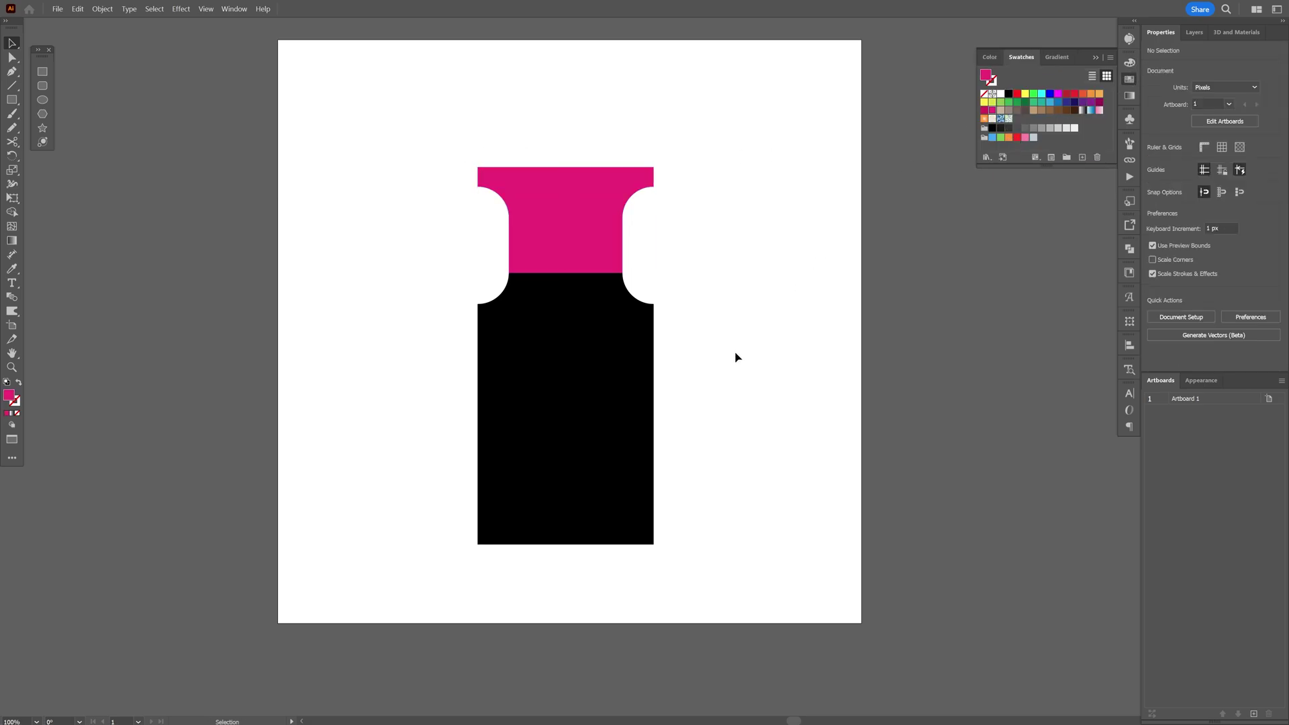
{"action": "left_click", "coordinate": [42, 72]}
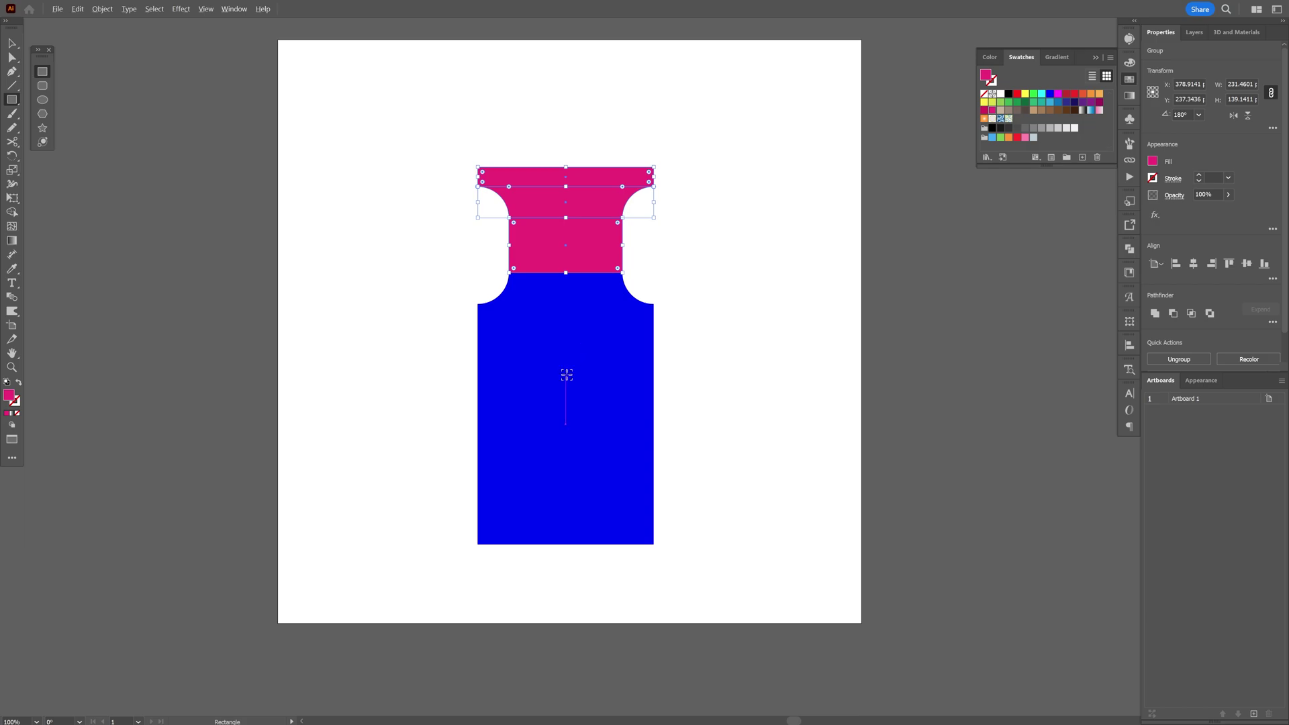
{"action": "left_click_drag", "start_coordinate": [567, 375], "coordinate": [636, 437]}
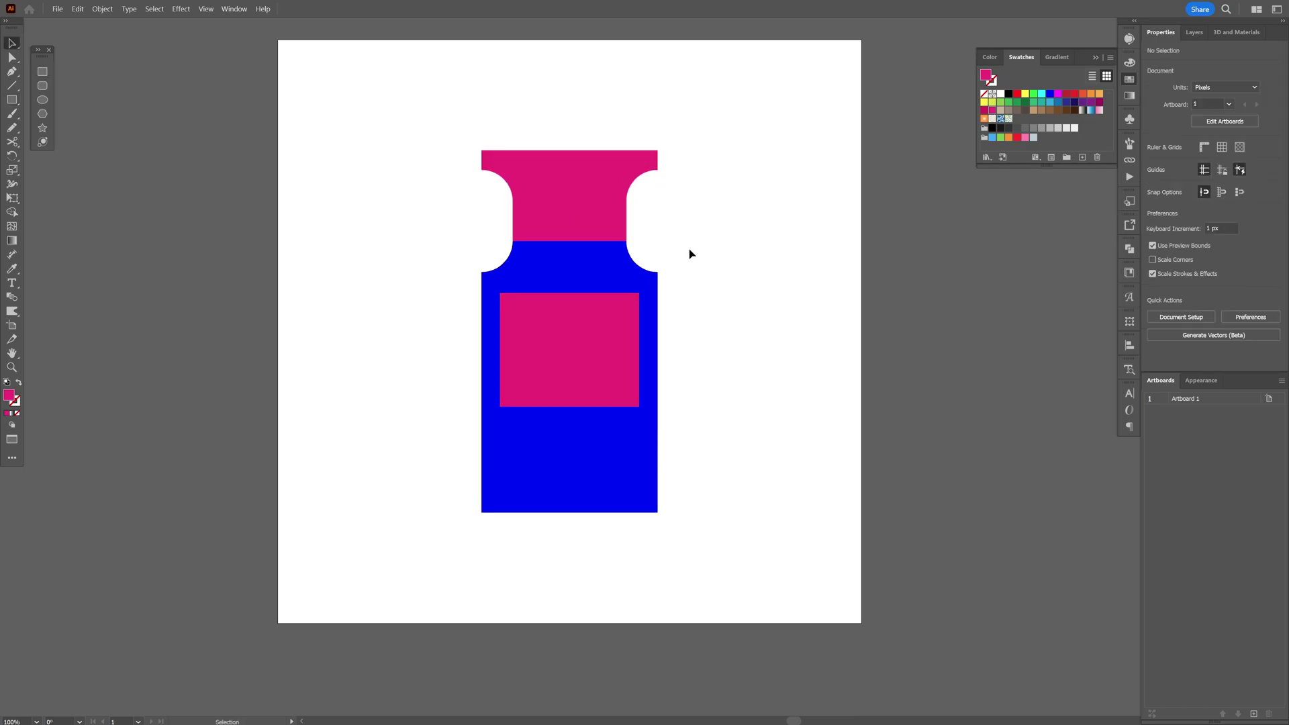
Draw a circle beside the bottle, delete its left anchor, and move the half-circle against the bottle.
{"action": "left_click", "coordinate": [48, 99]}
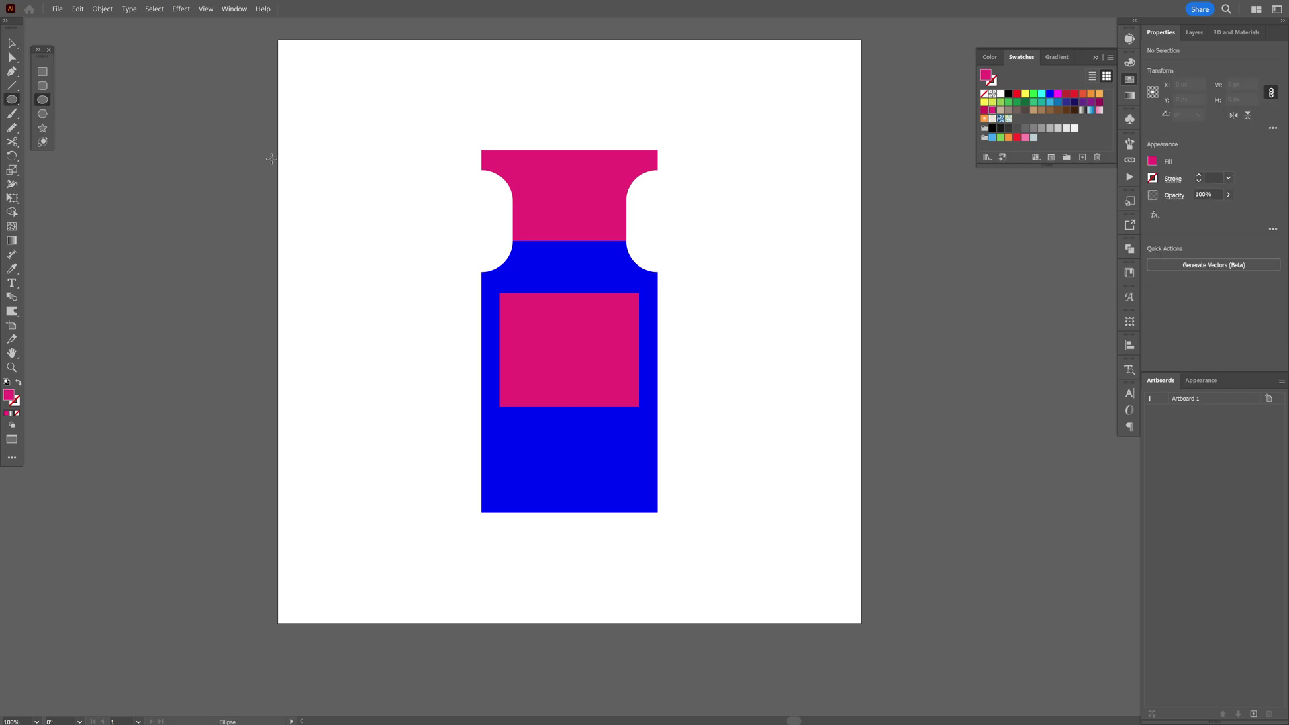
{"action": "left_click_drag", "start_coordinate": [721, 282], "coordinate": [831, 350]}
{"action": "key", "text": "s"}
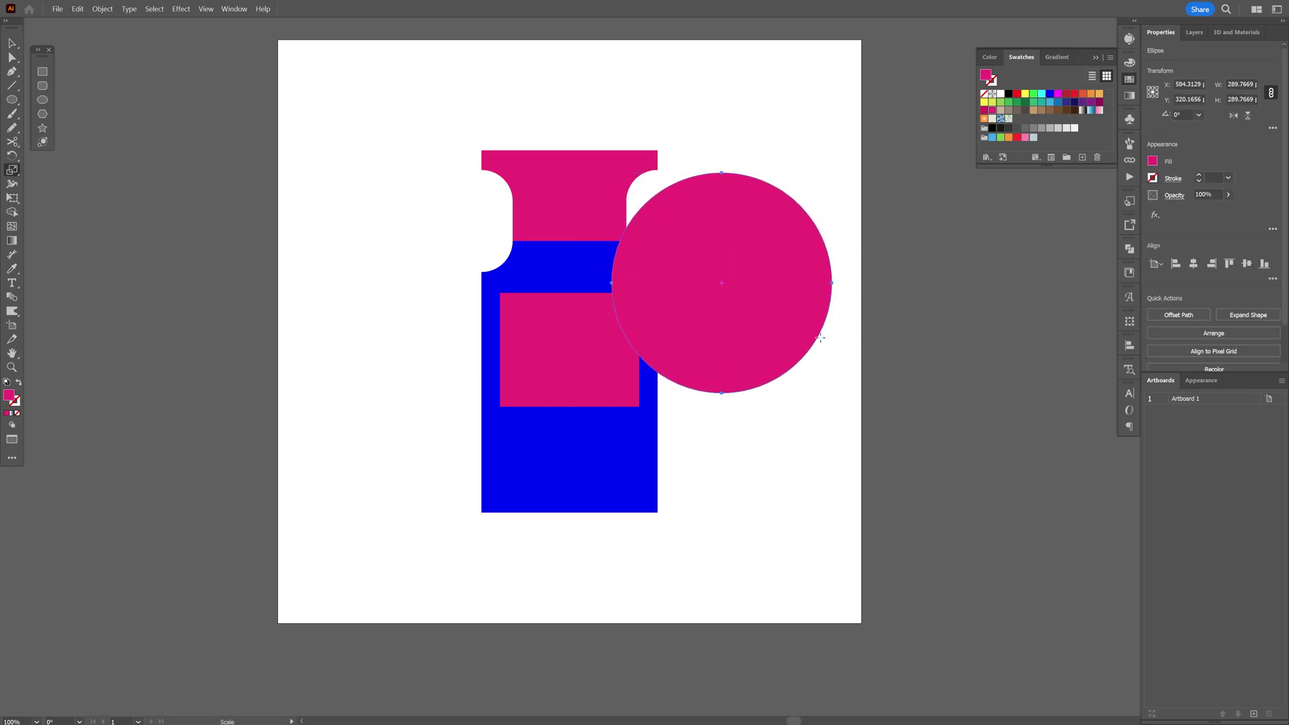
{"action": "key", "text": "a"}
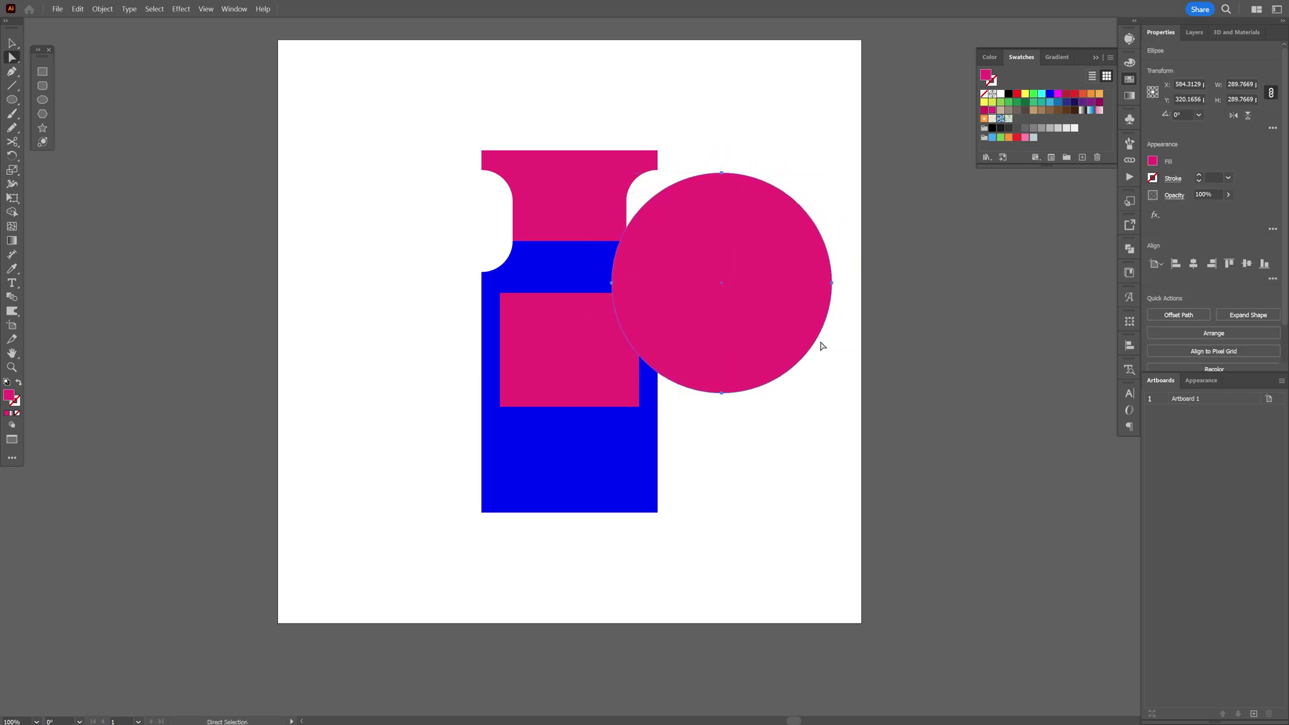
{"action": "left_click", "coordinate": [611, 284]}
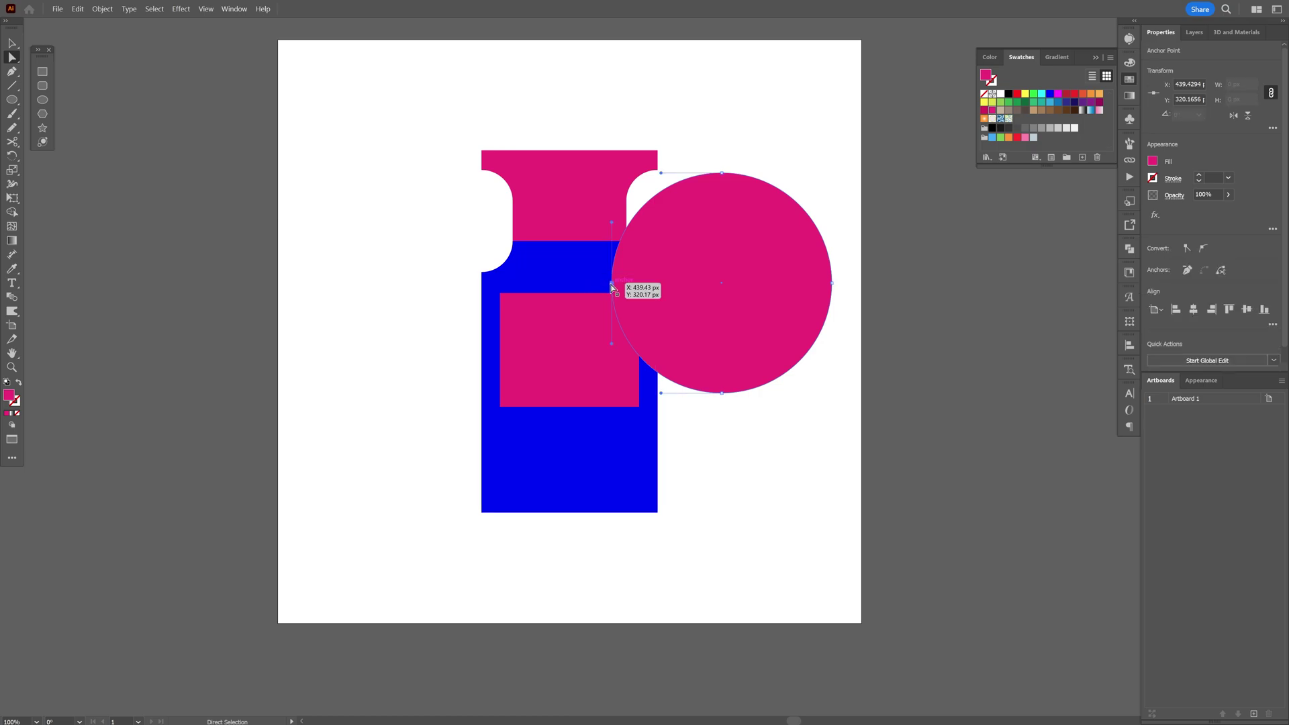
{"action": "key", "text": "Delete"}
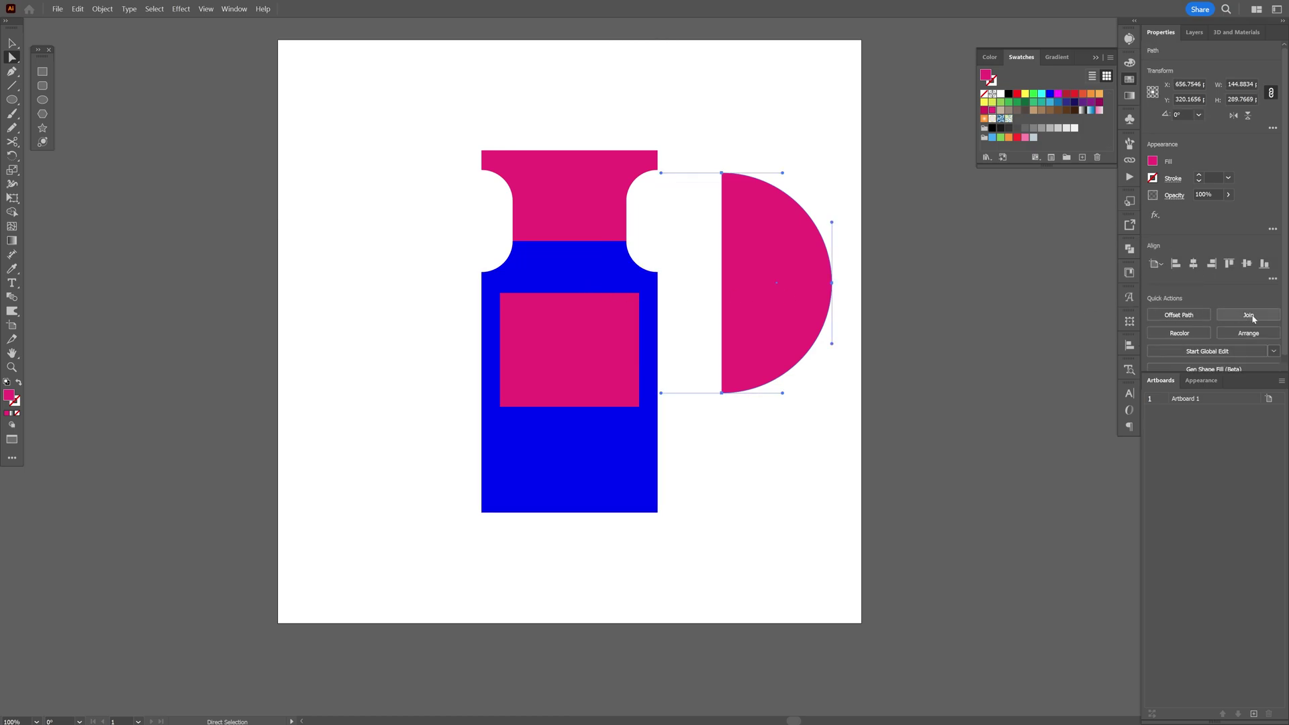
{"action": "key", "text": "v"}
{"action": "left_click_drag", "start_coordinate": [759, 322], "coordinate": [787, 347]}
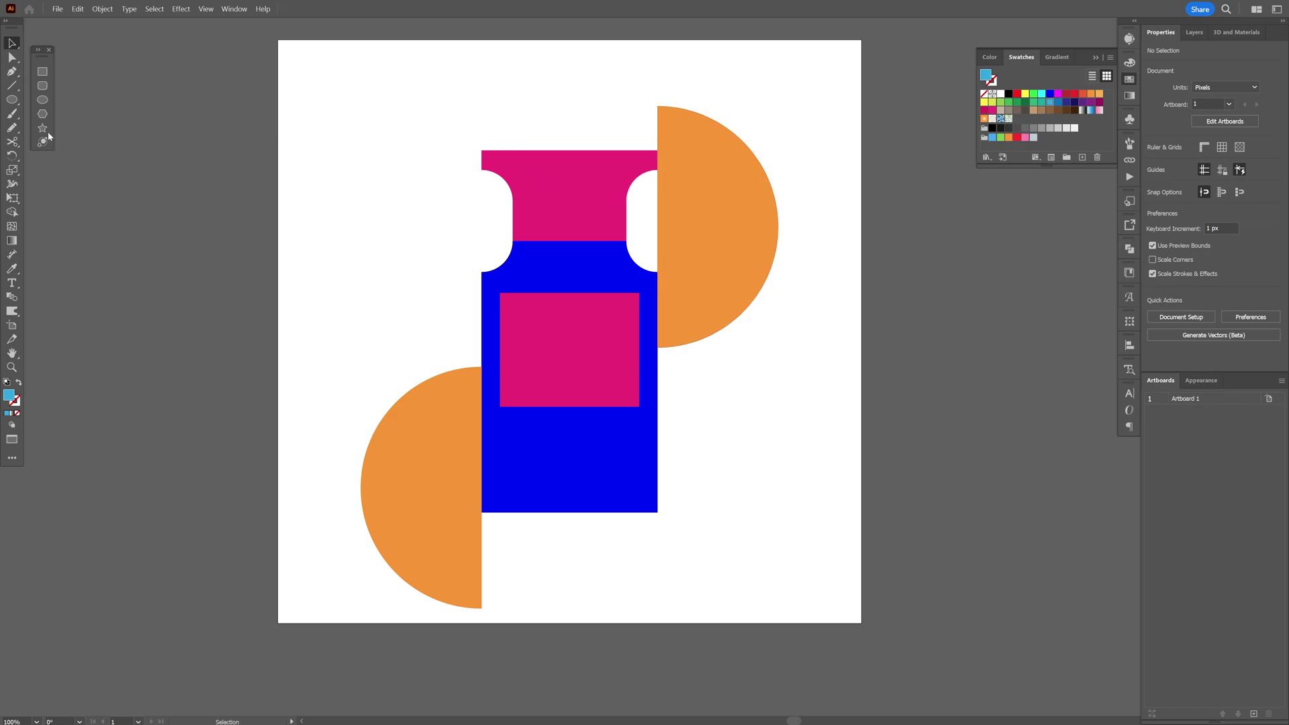
Pencil a light-blue wavy ribbon from lower left to top right, then turn on Trim View.
{"action": "left_click", "coordinate": [12, 129]}
{"action": "mouse_move", "coordinate": [418, 662]}
{"action": "left_mouse_down"}
{"action": "mouse_move", "coordinate": [480, 614]}
{"action": "mouse_move", "coordinate": [548, 530]}
{"action": "mouse_move", "coordinate": [657, 514]}
{"action": "mouse_move", "coordinate": [735, 350]}
{"action": "mouse_move", "coordinate": [793, 304]}
{"action": "mouse_move", "coordinate": [863, 100]}
{"action": "left_mouse_up"}
{"action": "mouse_move", "coordinate": [895, 20]}
{"action": "left_mouse_down"}
{"action": "mouse_move", "coordinate": [868, 192]}
{"action": "mouse_move", "coordinate": [737, 541]}
{"action": "mouse_move", "coordinate": [498, 673]}
{"action": "mouse_move", "coordinate": [419, 661]}
{"action": "left_mouse_up"}
{"action": "left_click", "coordinate": [1050, 102]}
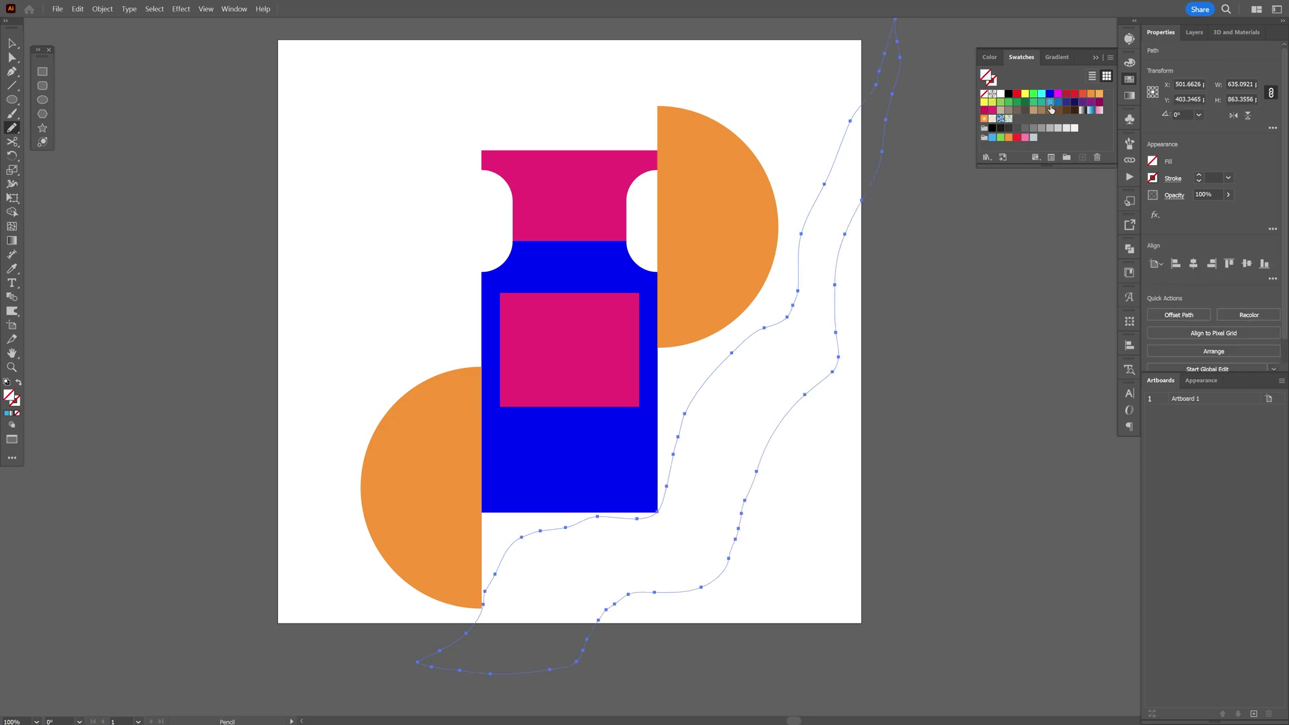
{"action": "key", "text": "v"}
{"action": "left_click", "coordinate": [795, 253]}
{"action": "left_click", "coordinate": [206, 8]}
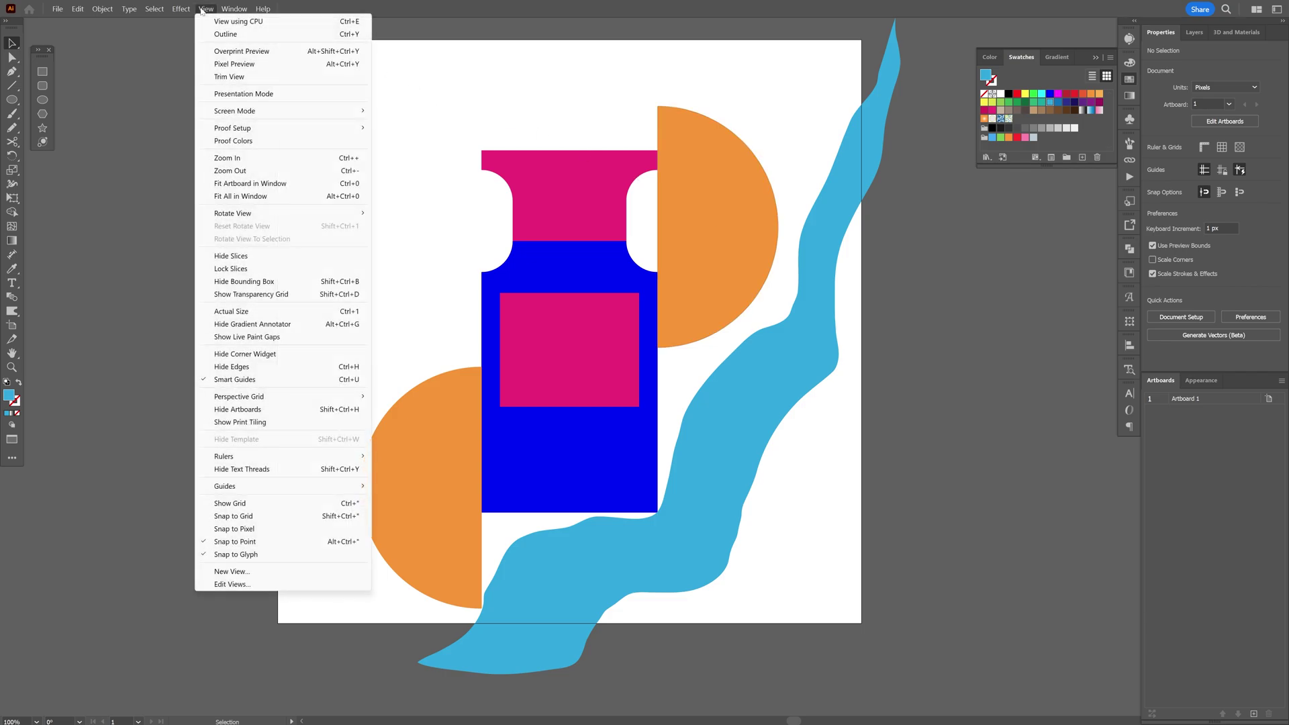
{"action": "left_click", "coordinate": [239, 78]}
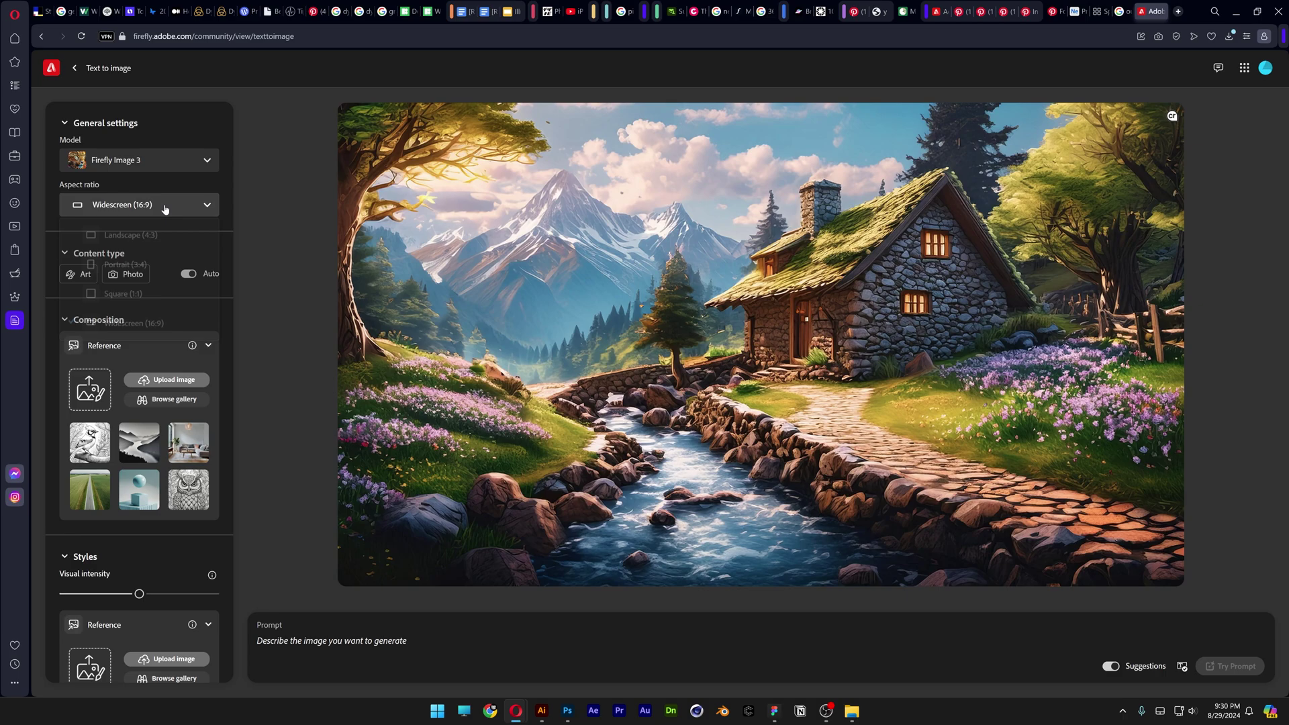
Set Square 1:1 Photo output and use Comp2-01 as composition reference at maximum strength.
{"action": "left_click", "coordinate": [165, 207]}
{"action": "left_click", "coordinate": [153, 300]}
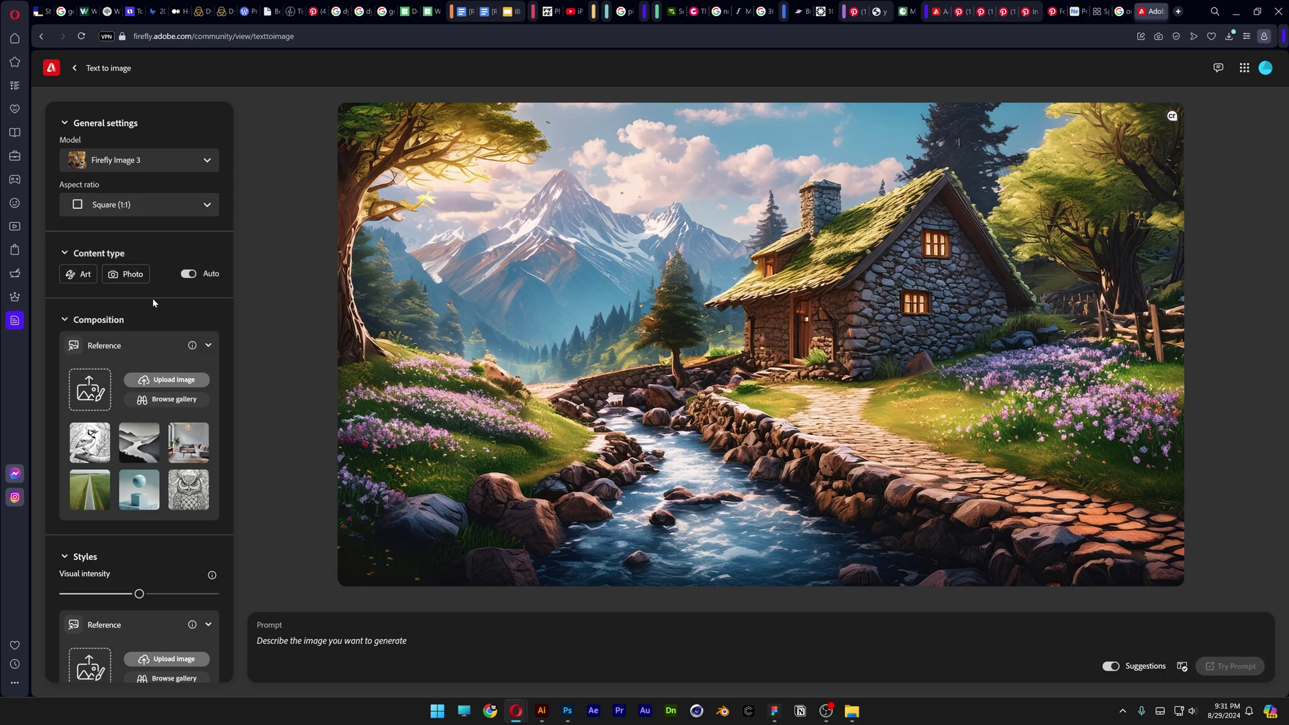
{"action": "left_click", "coordinate": [129, 274]}
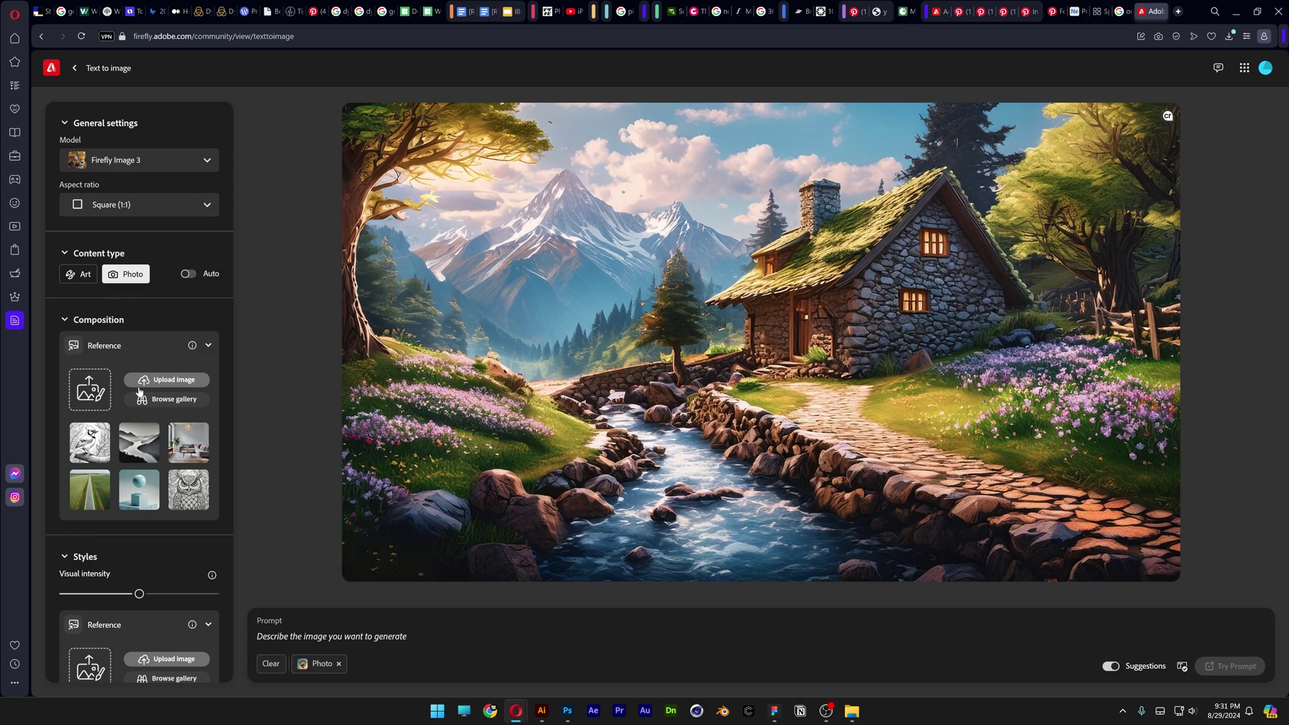
{"action": "left_click", "coordinate": [175, 380]}
{"action": "double_click", "coordinate": [322, 107]}
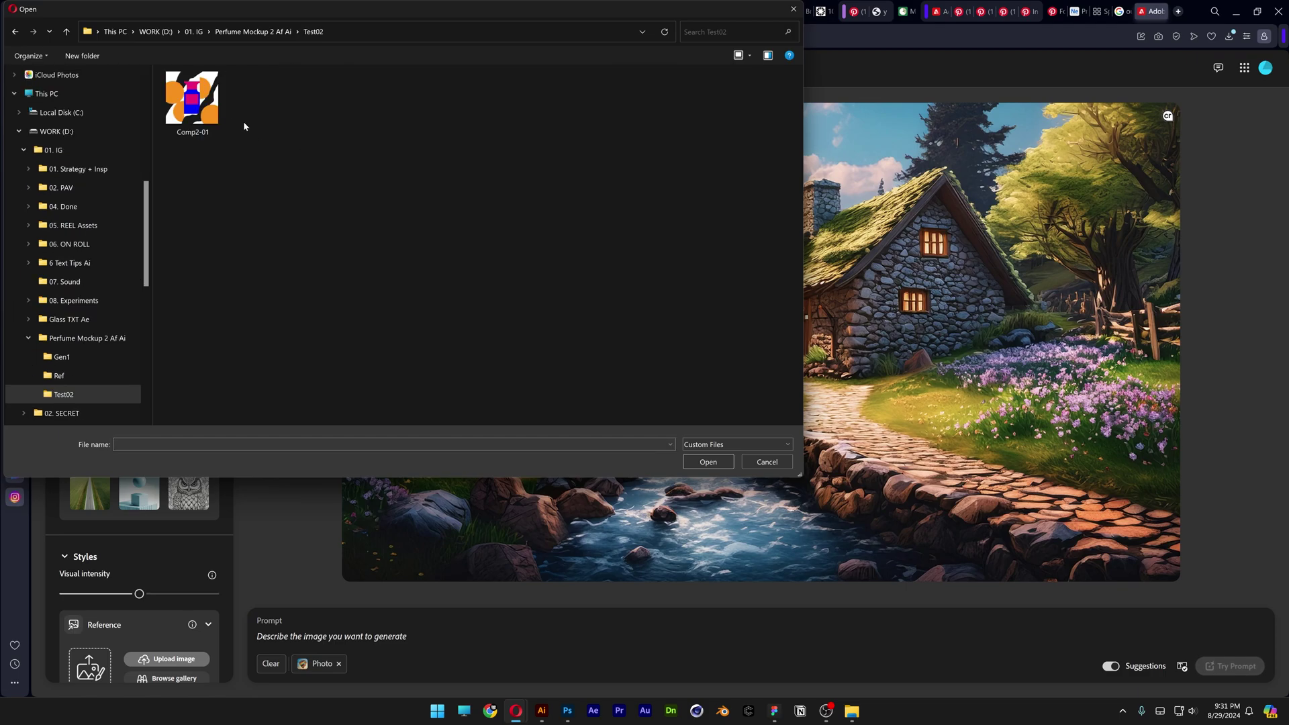
{"action": "left_click", "coordinate": [211, 113]}
{"action": "left_click", "coordinate": [709, 461]}
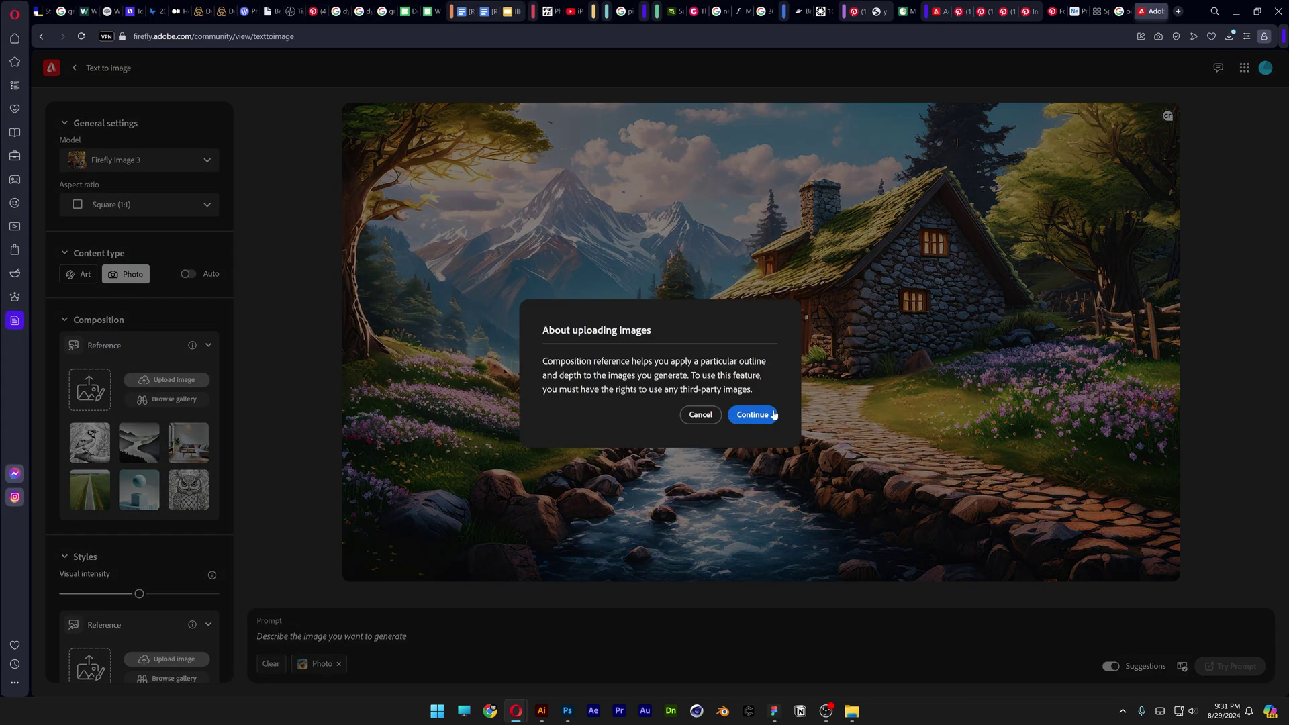
{"action": "left_click", "coordinate": [752, 416]}
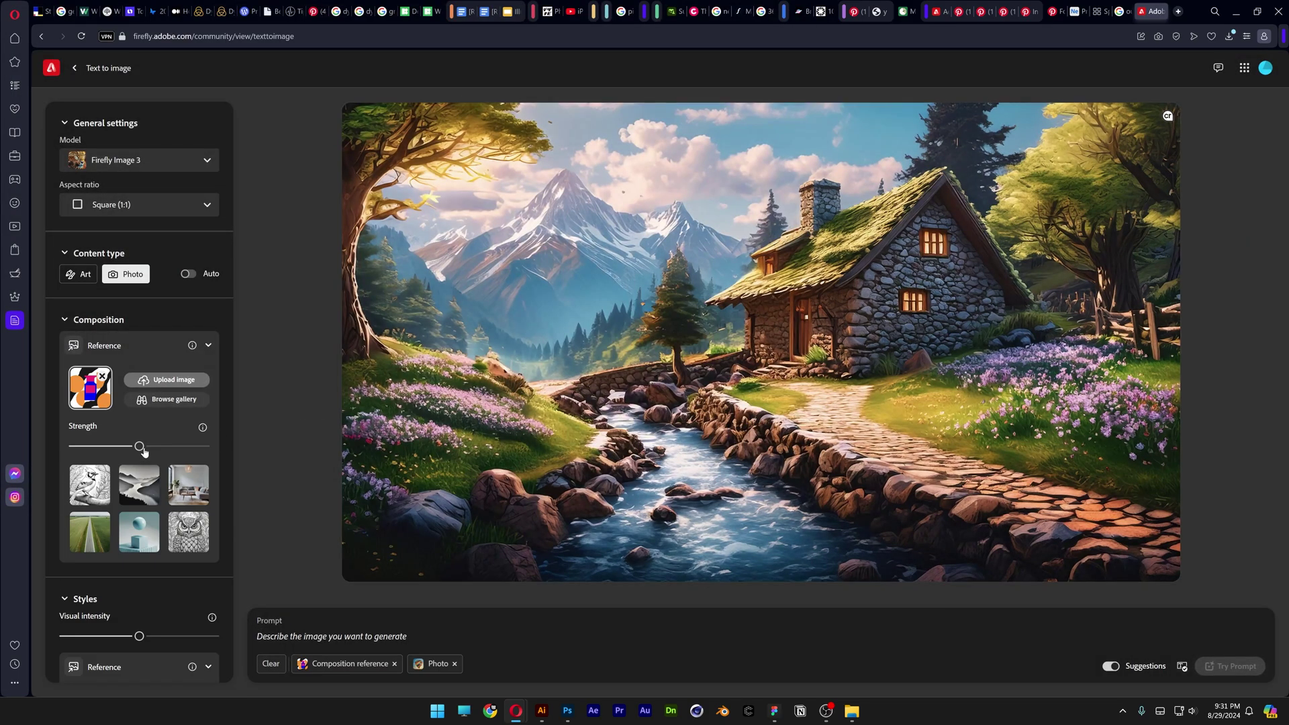
{"action": "left_click_drag", "start_coordinate": [176, 449], "coordinate": [211, 450]}
Add Hyper realistic and Studio light, and enter the matte perfume bottle prompt.
{"action": "scroll", "coordinate": [205, 453], "scroll_direction": "down", "scroll_amount": 8}
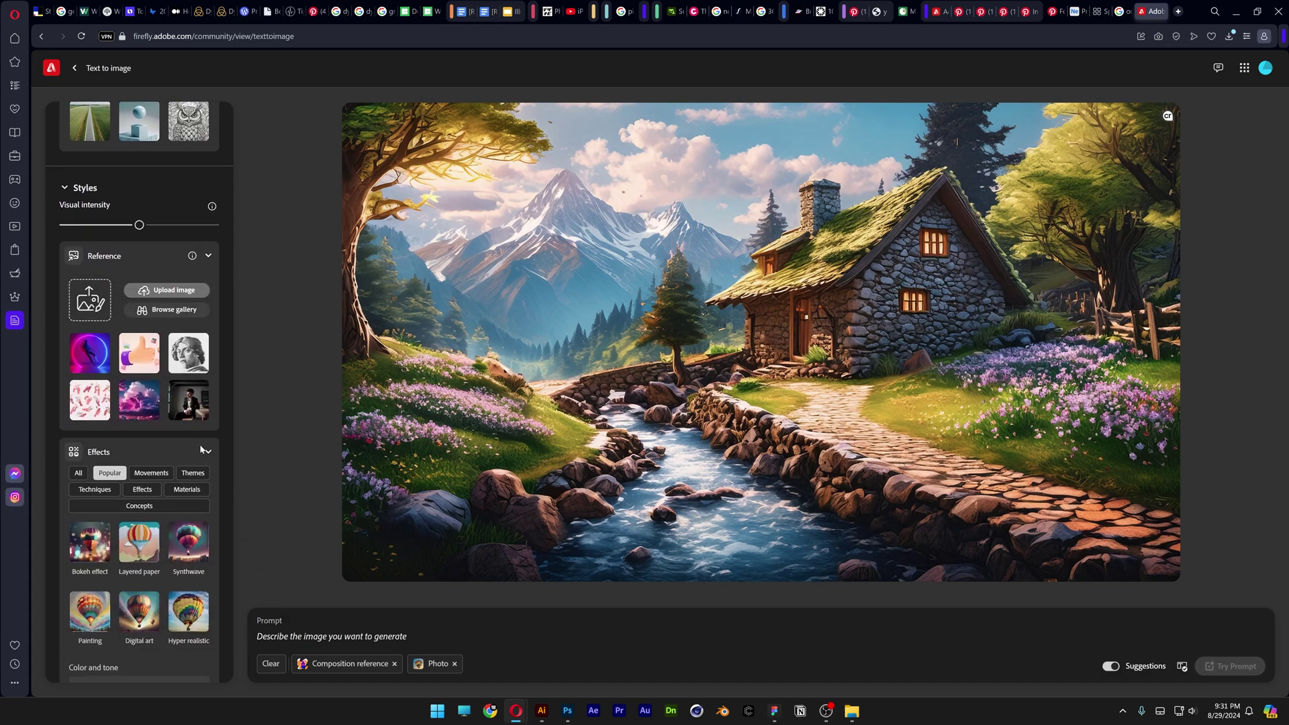
{"action": "left_click", "coordinate": [185, 492]}
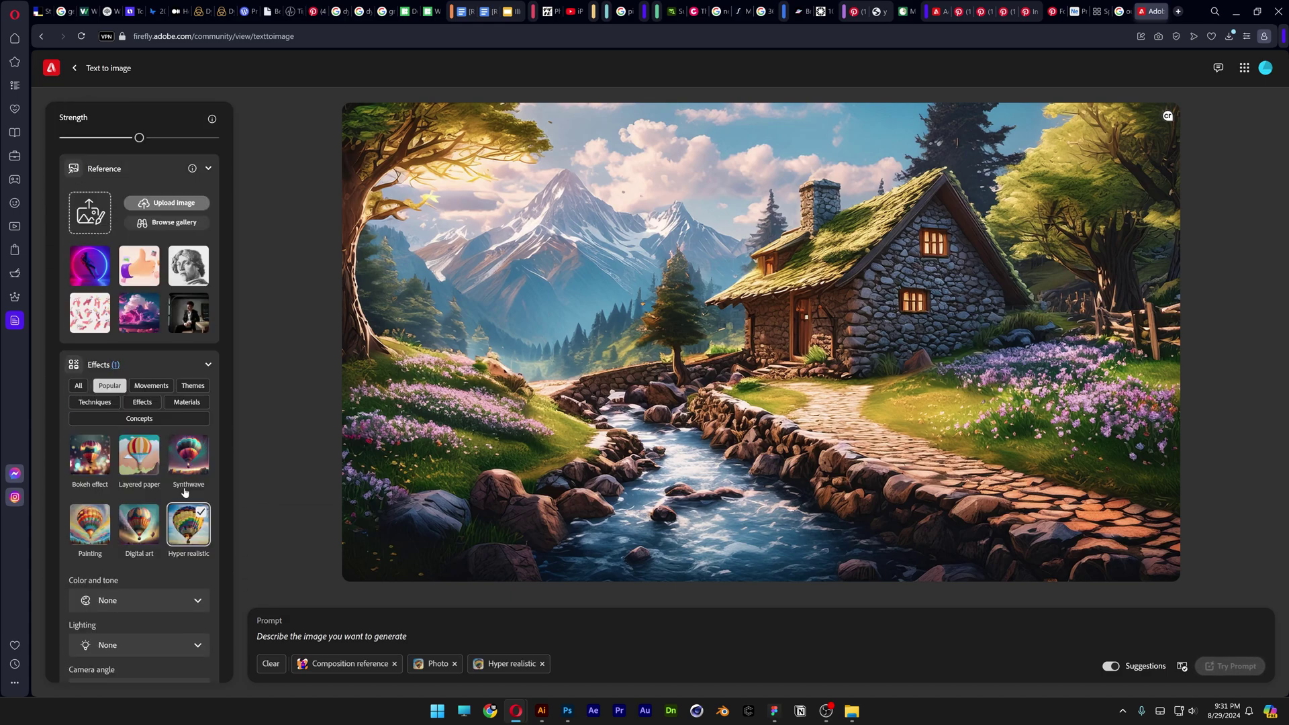
{"action": "left_click", "coordinate": [126, 603]}
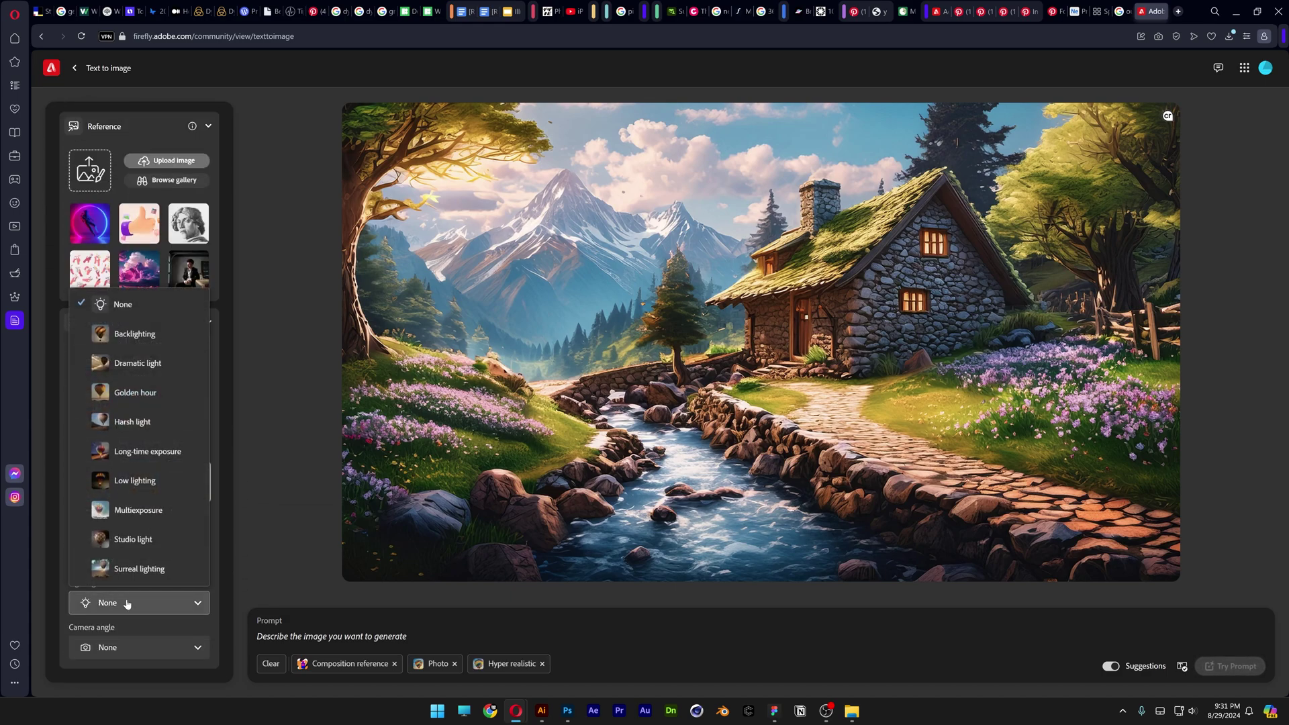
{"action": "left_click", "coordinate": [149, 541]}
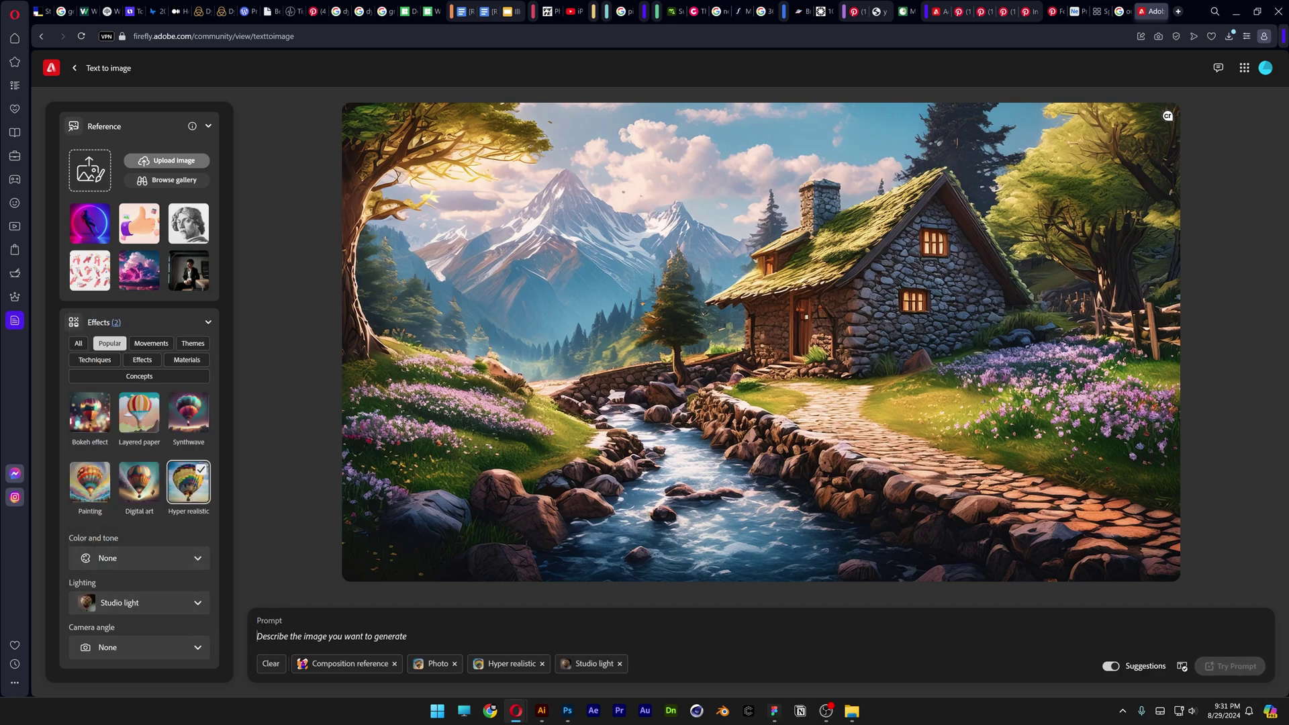
{"action": "type", "text": "matte back perfume bottle floating,"}
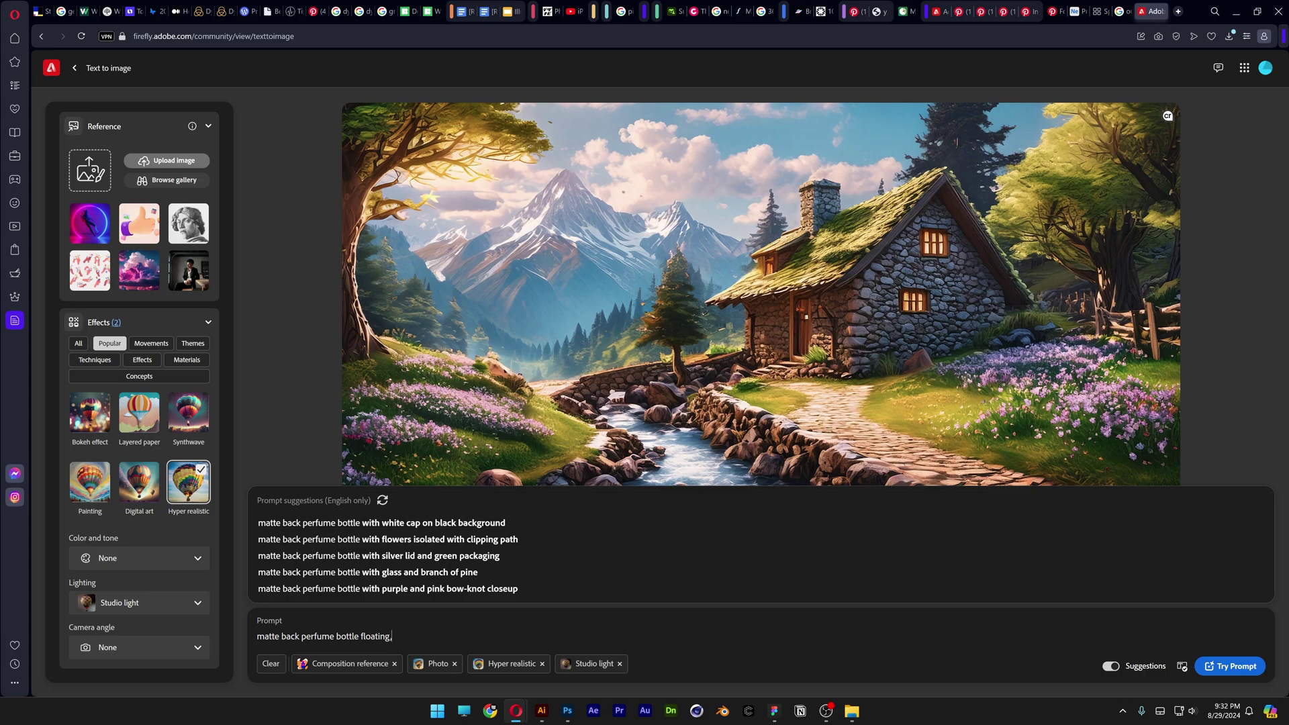
{"action": "type", "text": " decorated with bright oran"}
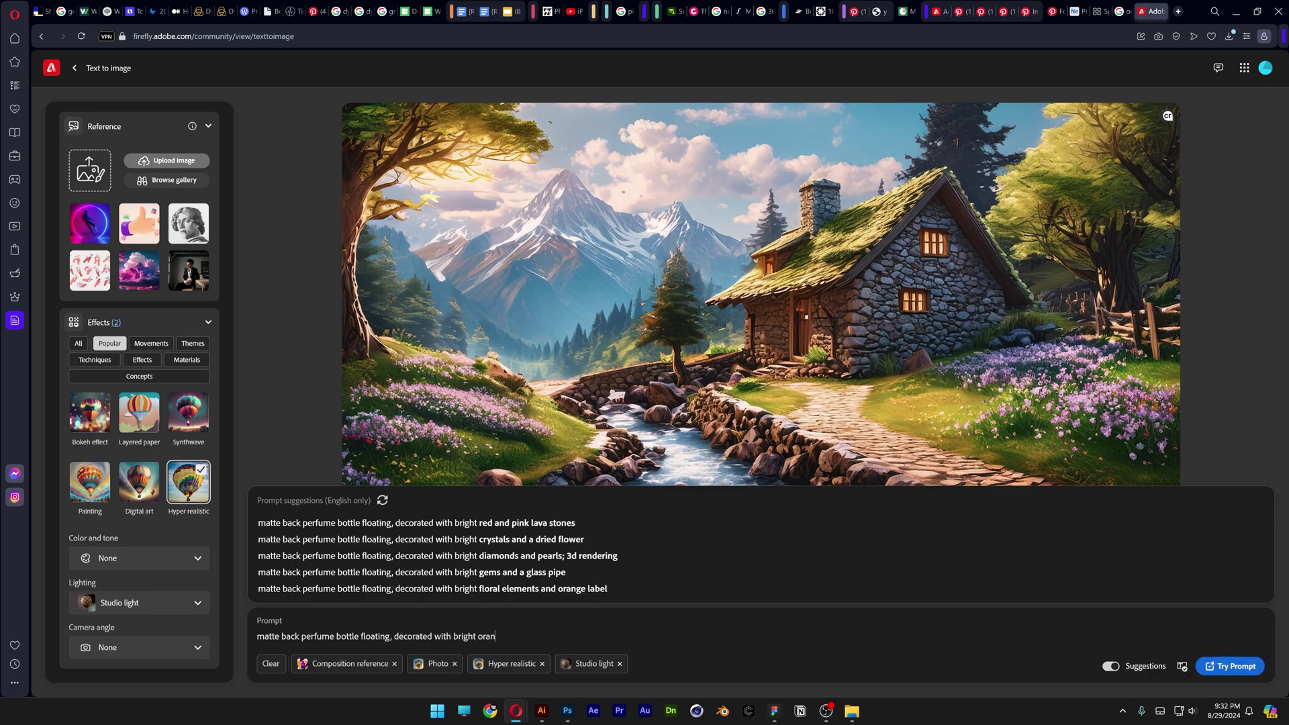
{"action": "type", "text": "ge fruit slices and dark"}
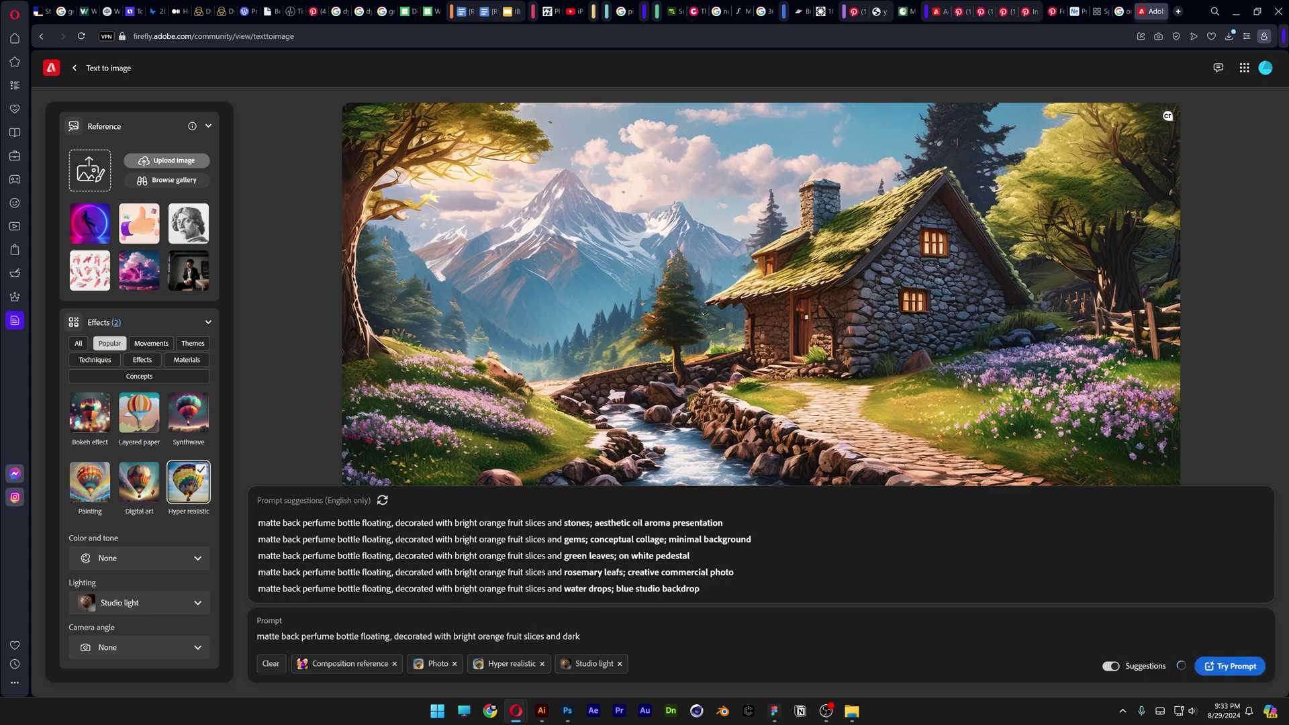
{"action": "type", "text": " rough wood, isolated on white bac"}
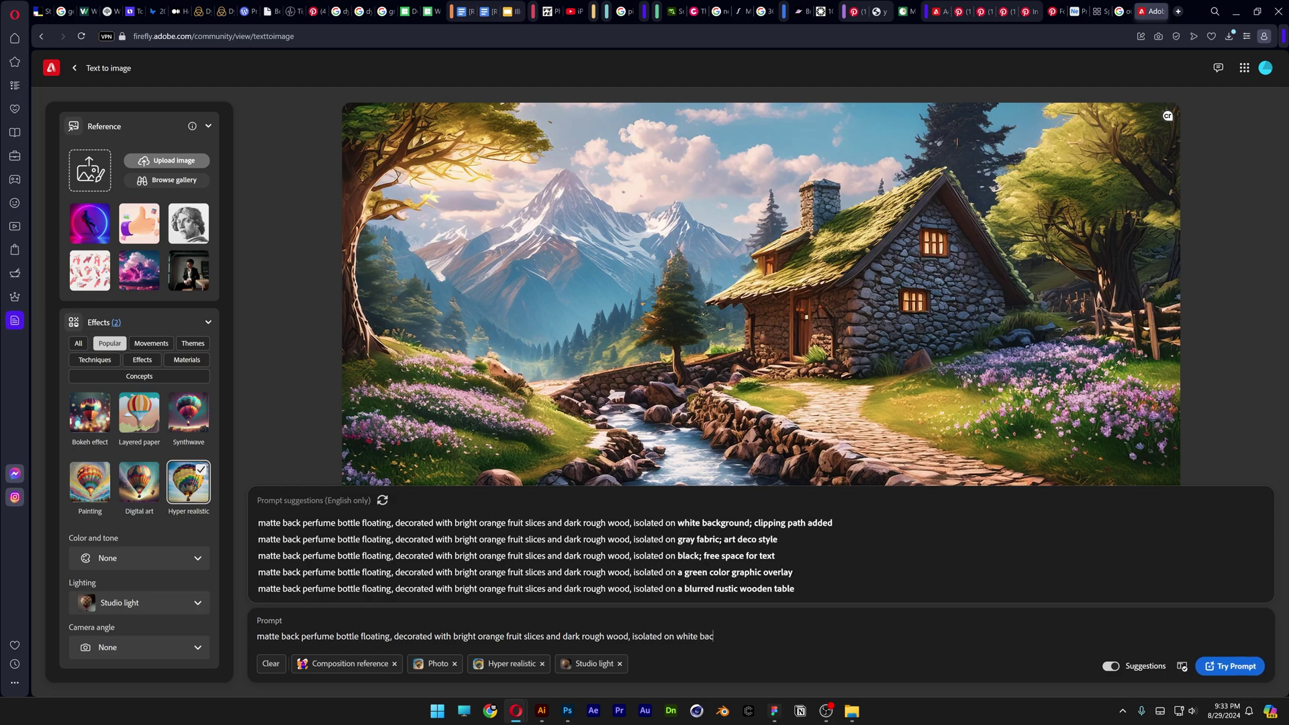
{"action": "type", "text": "kground"}
Generate images from the perfume prompt and preview one result full size.
{"action": "left_click", "coordinate": [1256, 672]}
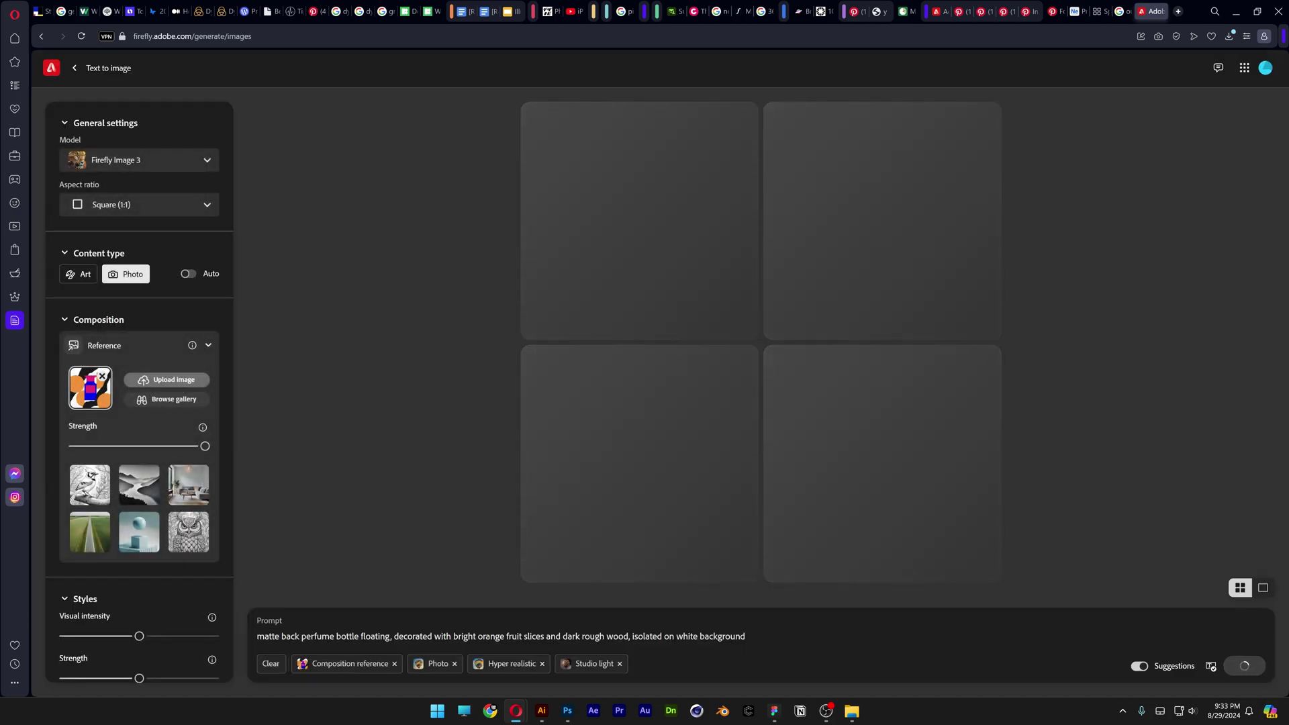
{"action": "left_click", "coordinate": [936, 261]}
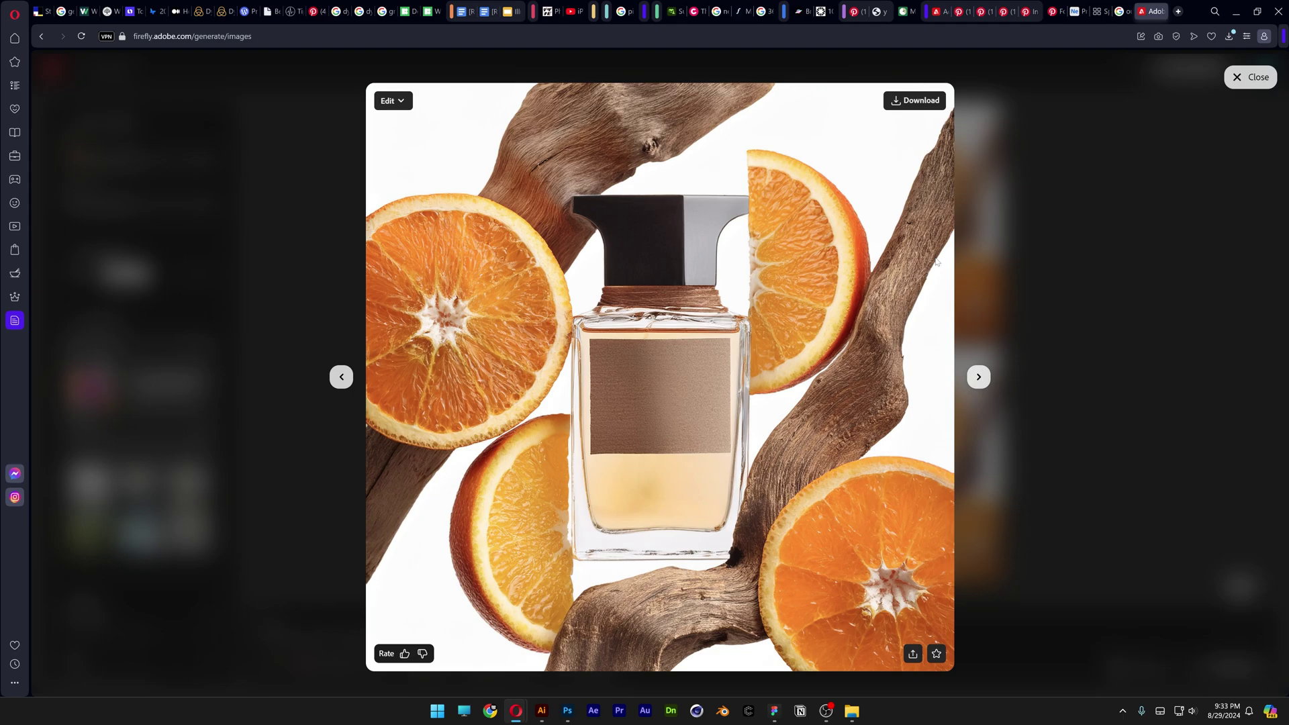
{"action": "left_click", "coordinate": [1030, 327]}
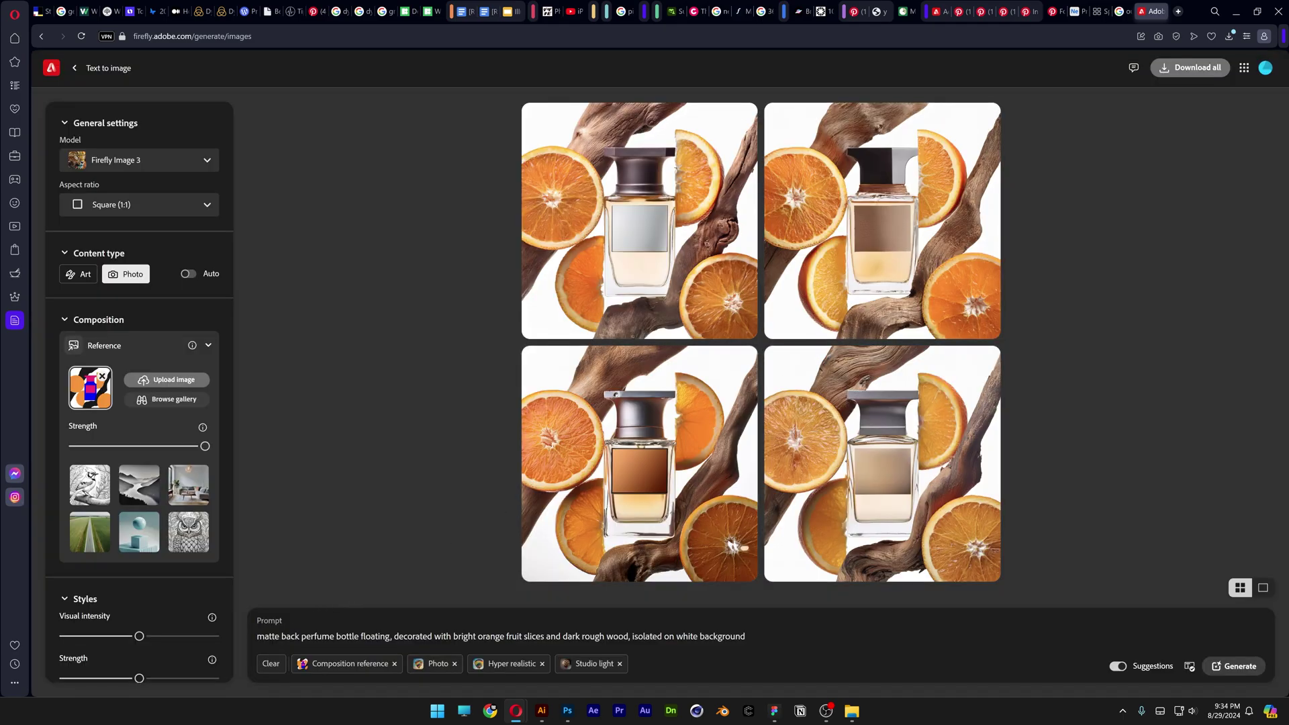
Correct 'back' to 'black' in the prompt and regenerate.
{"action": "left_click", "coordinate": [287, 636]}
{"action": "type", "text": "l"}
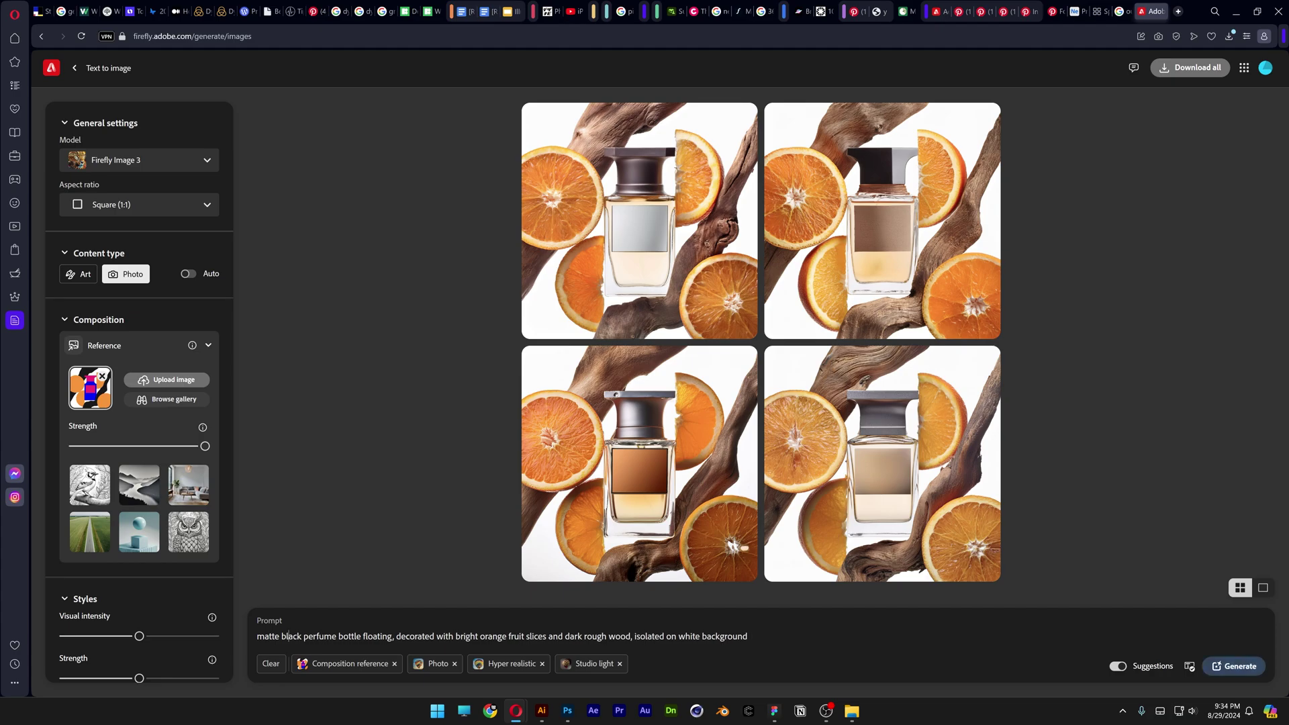
{"action": "key", "text": "Return"}
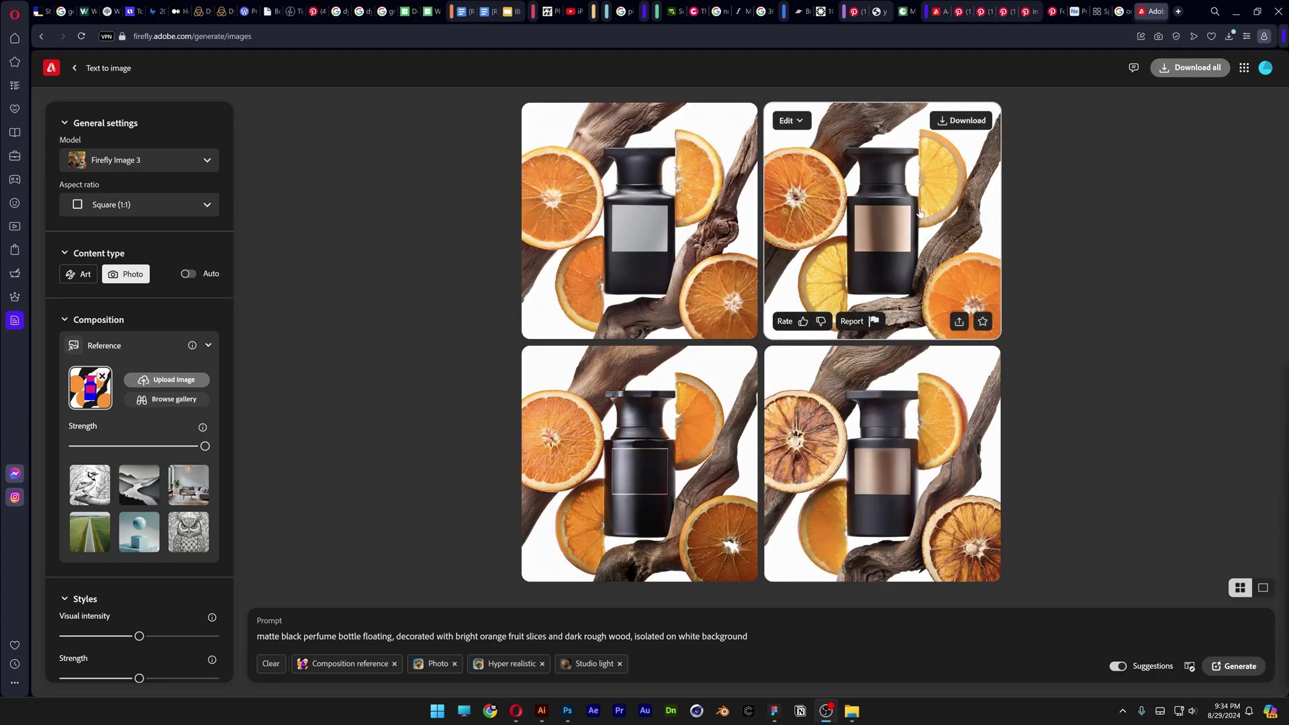
Use a black bottle image as style reference, regenerate, and enlarge the top-right result.
{"action": "left_click", "coordinate": [992, 217]}
{"action": "key", "text": "Right"}
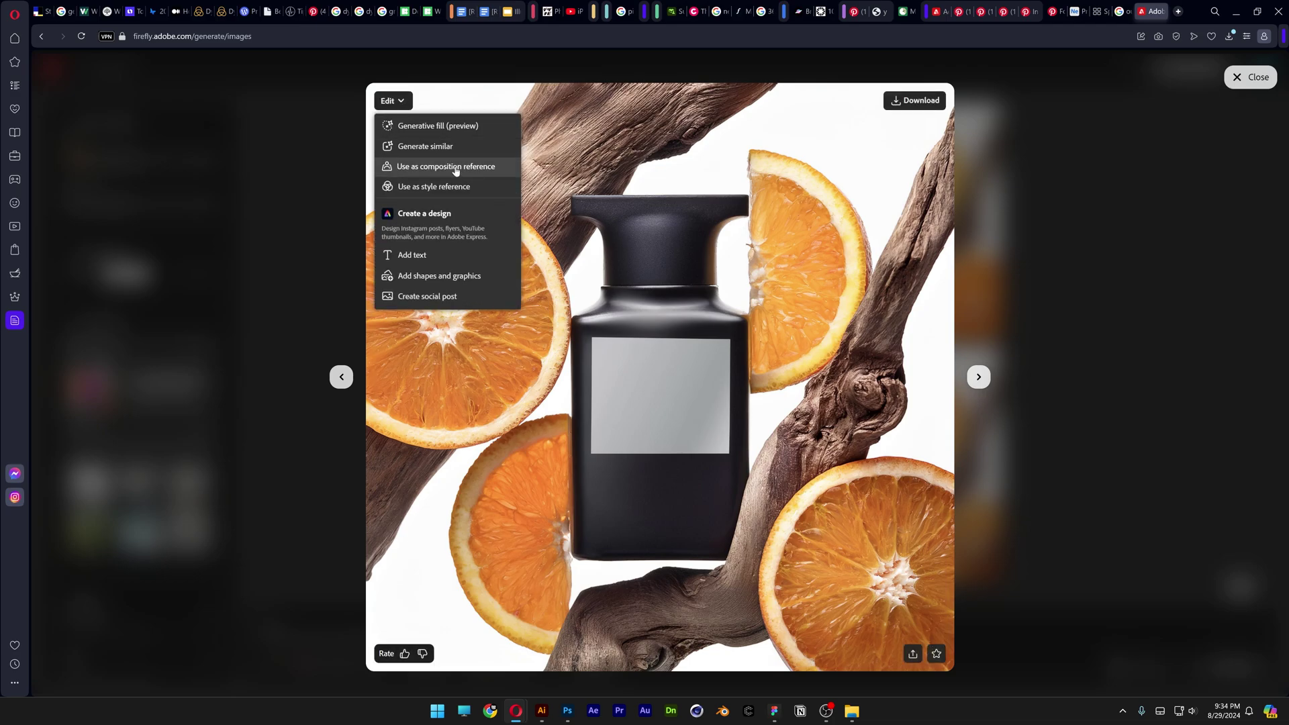
{"action": "left_click", "coordinate": [470, 184]}
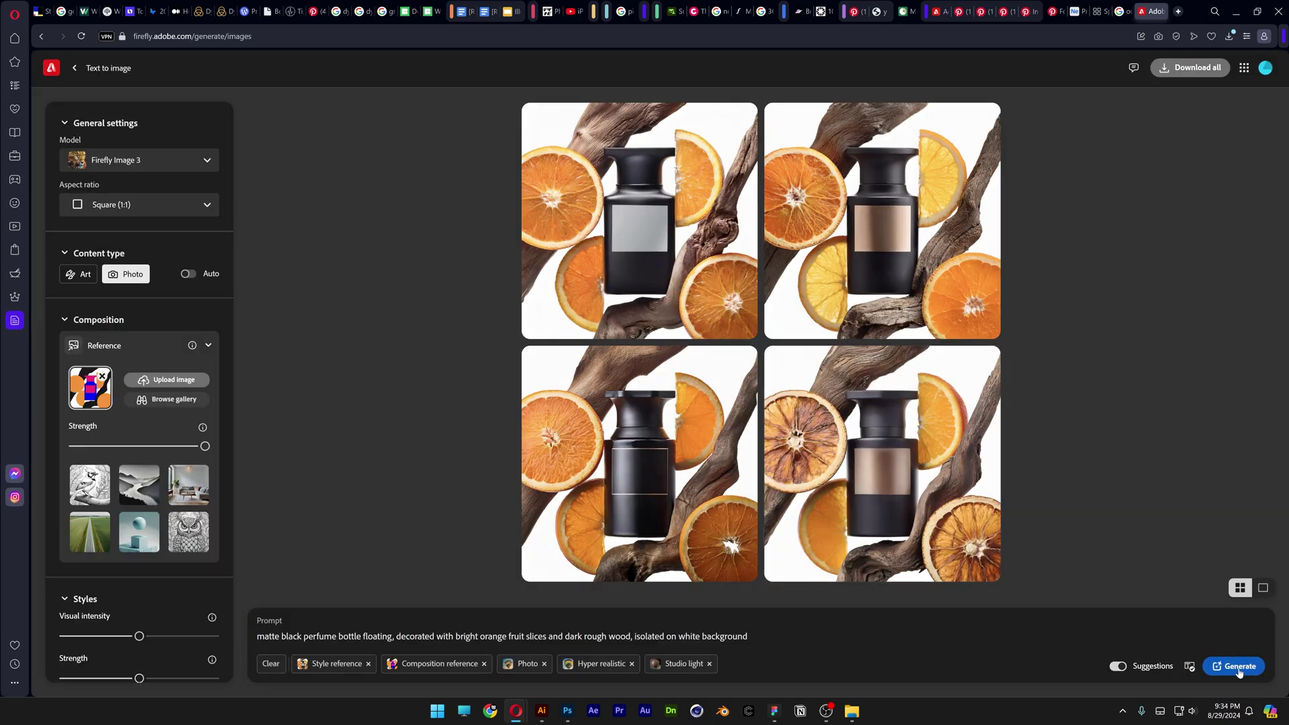
{"action": "left_click", "coordinate": [1236, 666]}
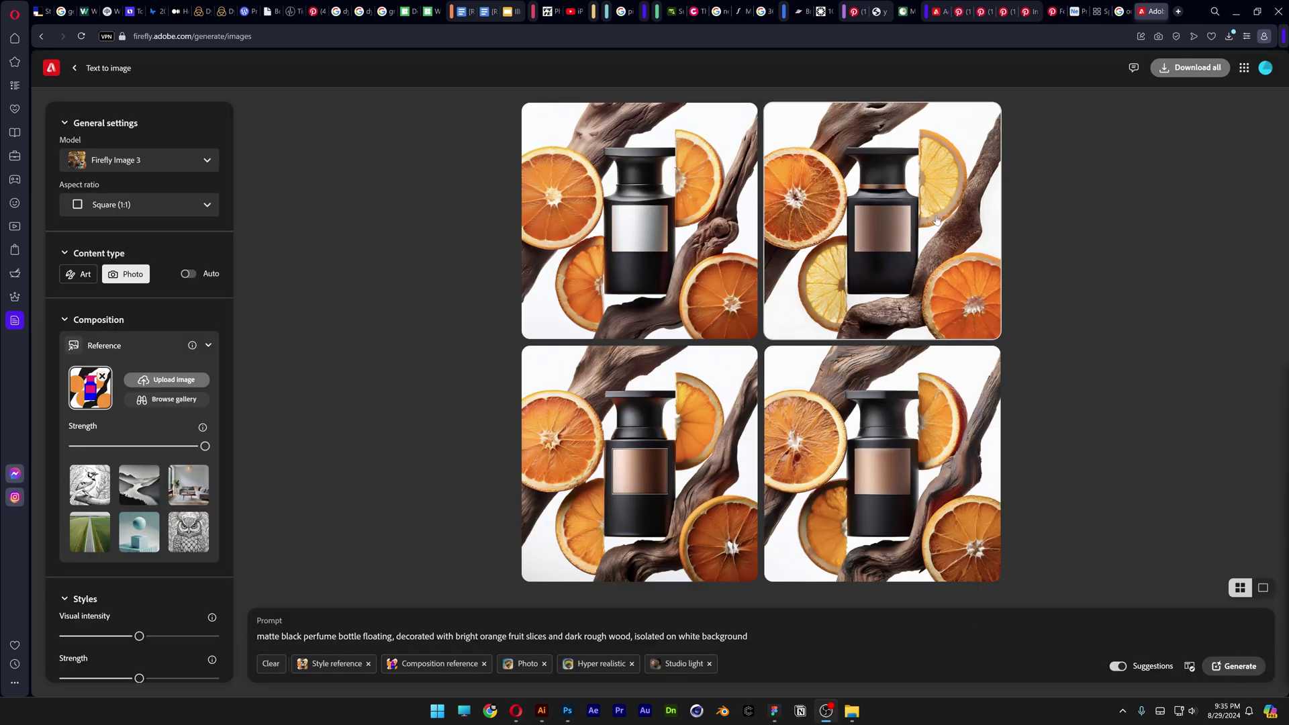
{"action": "left_click", "coordinate": [937, 221]}
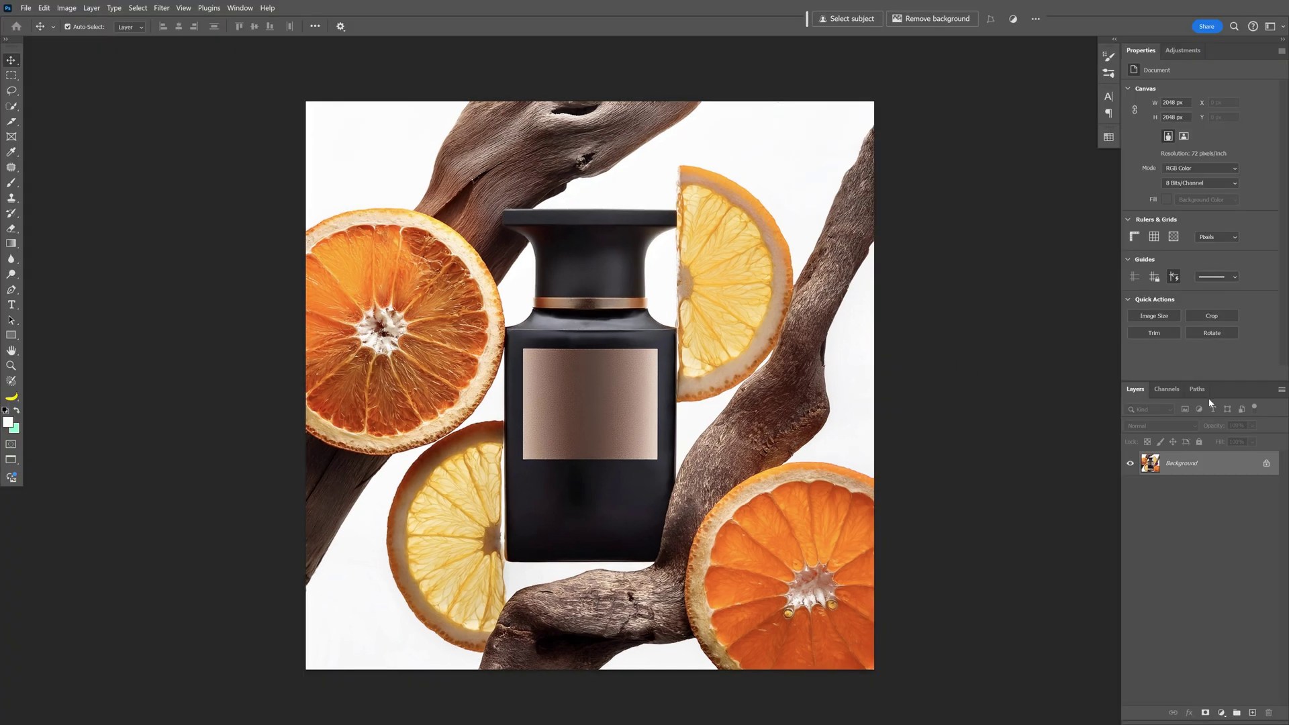
Type 'PAN TER' in two lines on the beige label and scale it to fill.
{"action": "left_click", "coordinate": [11, 305]}
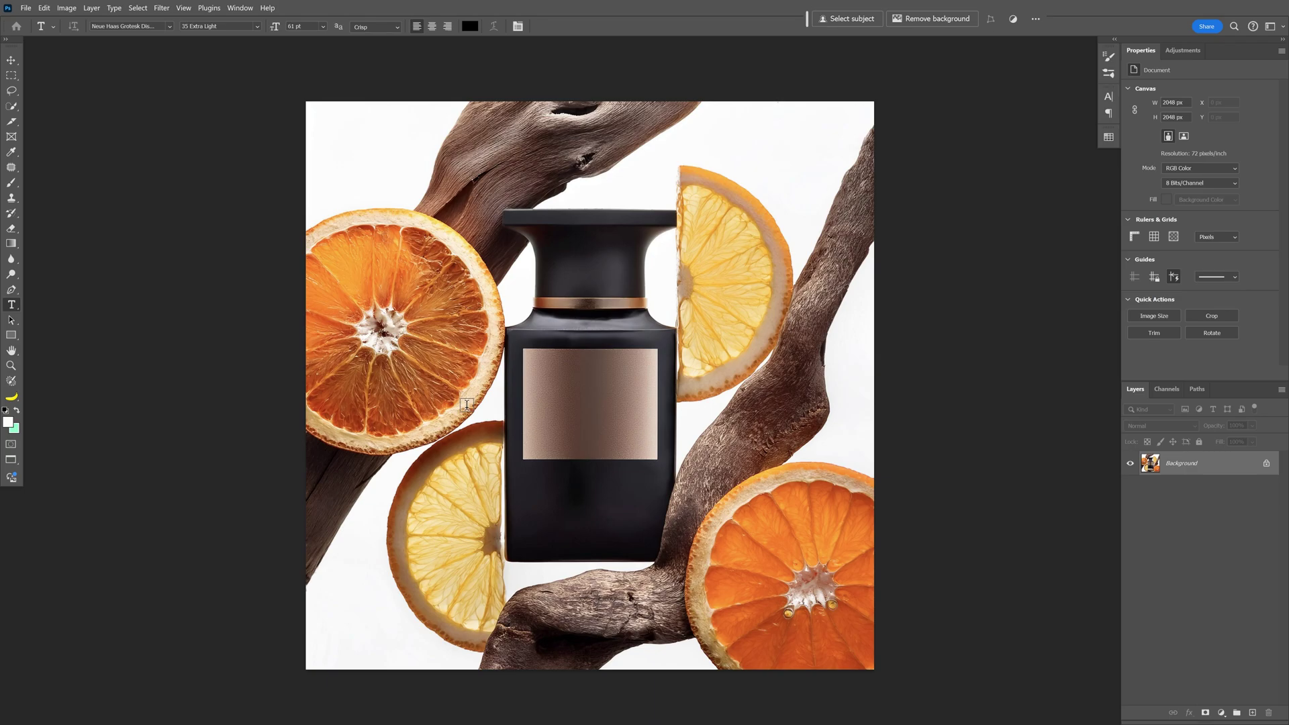
{"action": "left_click", "coordinate": [556, 373]}
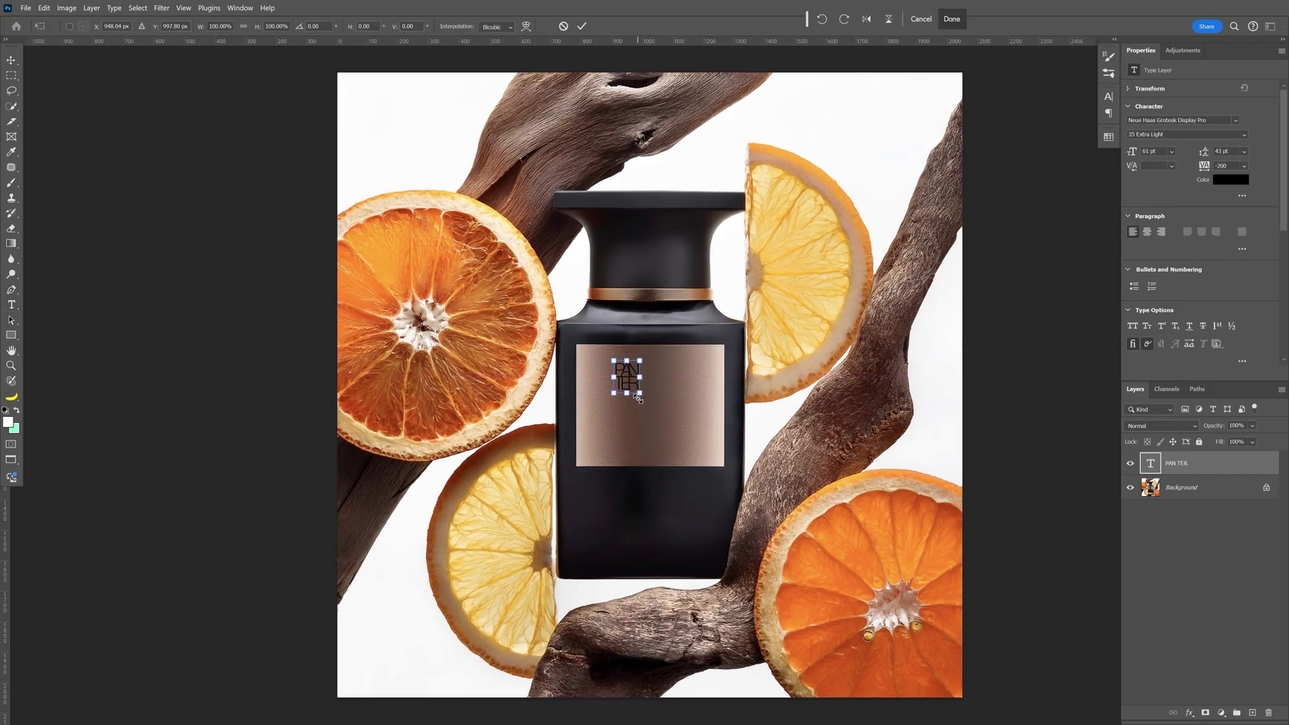
{"action": "left_click_drag", "start_coordinate": [638, 398], "coordinate": [719, 407]}
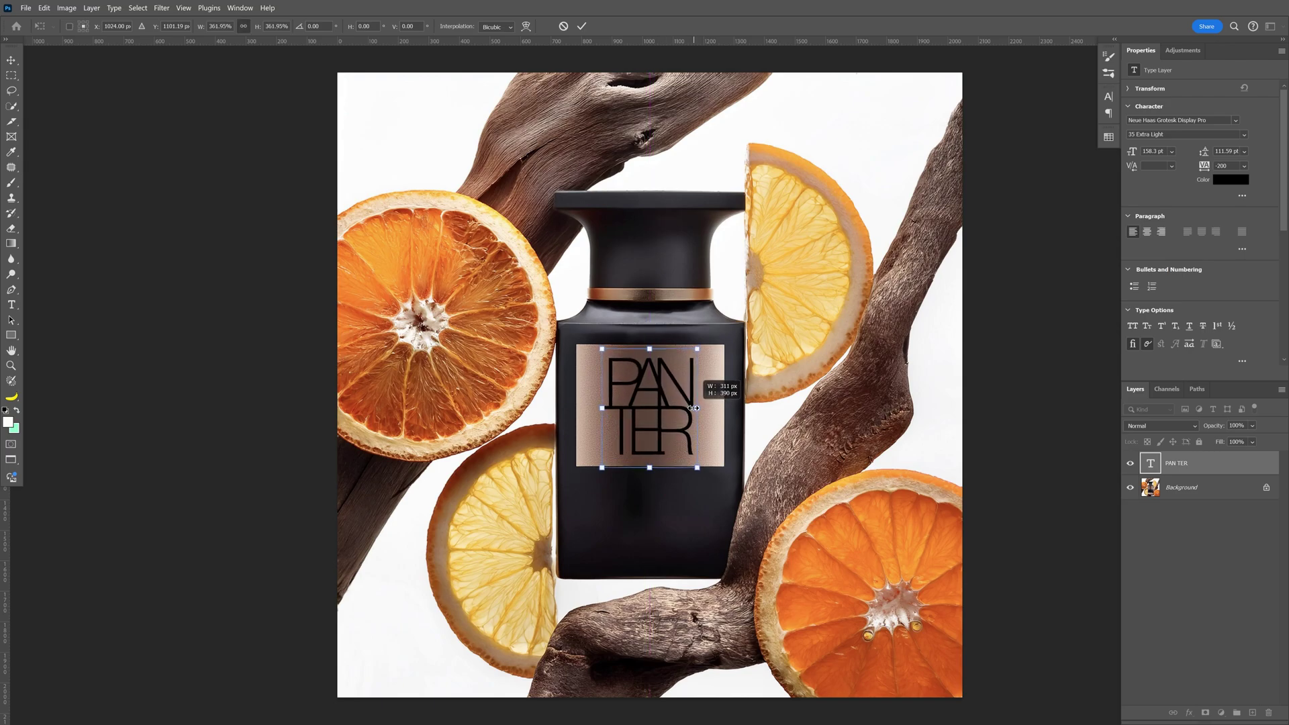
{"action": "key", "text": "Return"}
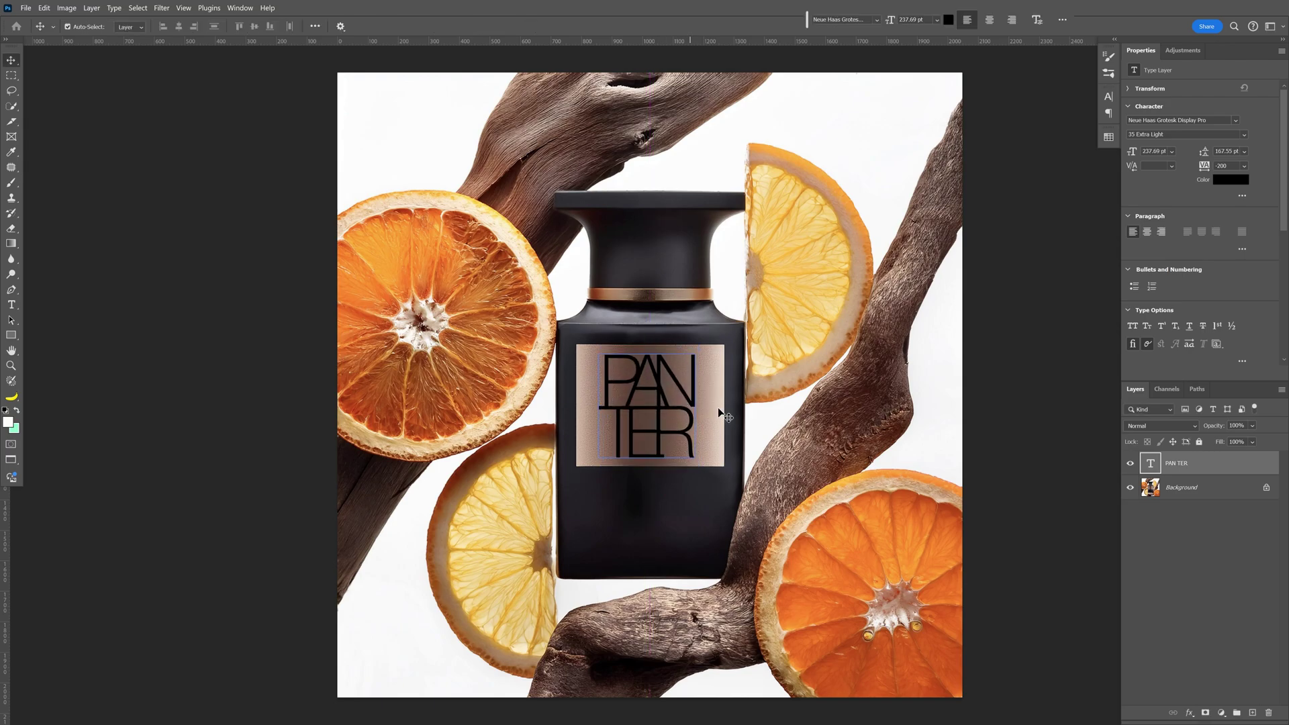
Set the PAN TER text's Fill Opacity to 0 and enable Inner Shadow.
{"action": "double_click", "coordinate": [1236, 469]}
{"action": "left_click_drag", "start_coordinate": [1097, 339], "coordinate": [959, 342]}
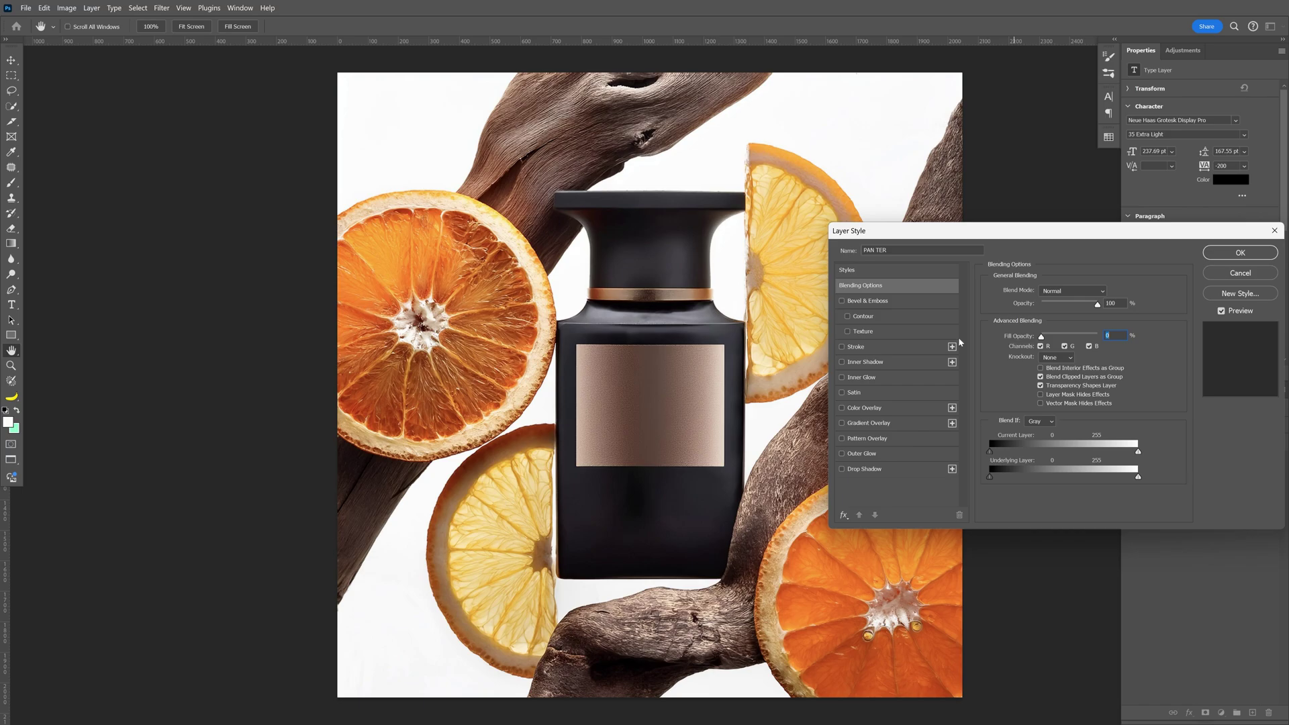
{"action": "left_click", "coordinate": [864, 364]}
Make the inner shadow a darker brown at a 57° angle, and add a dark Color Overlay.
{"action": "left_click", "coordinate": [1108, 292]}
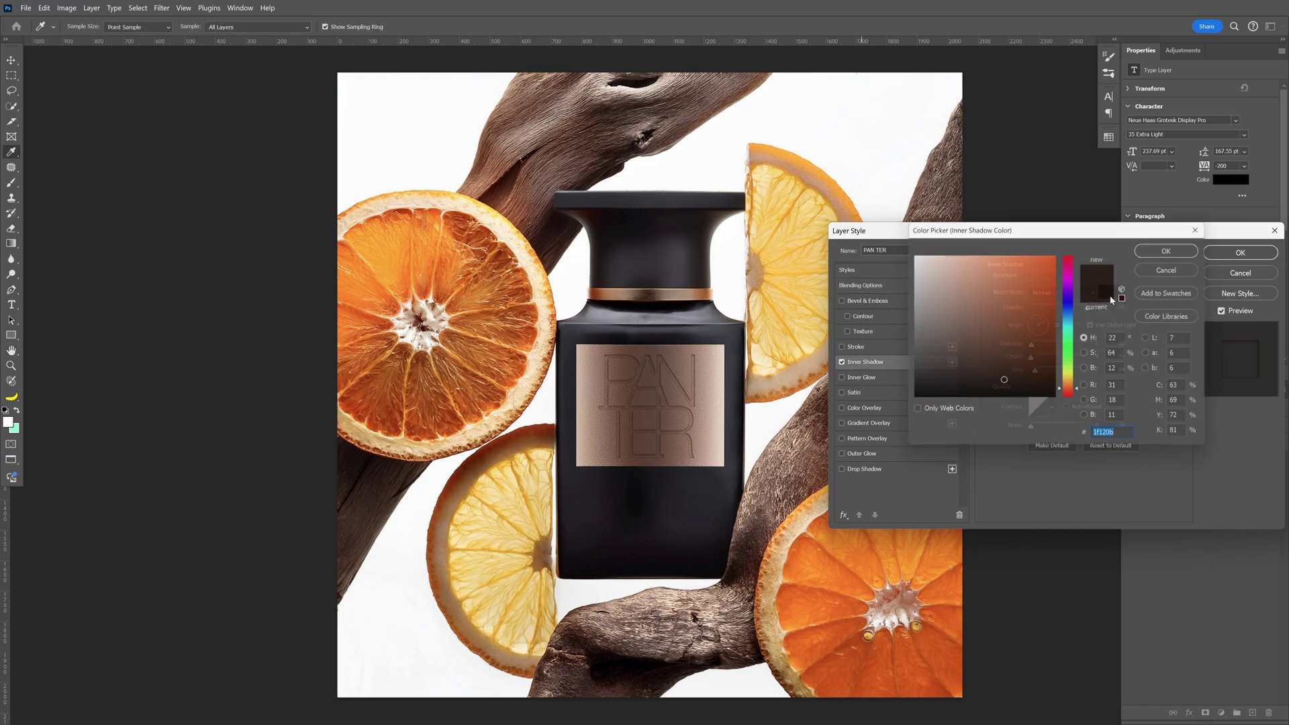
{"action": "left_click", "coordinate": [1029, 360]}
{"action": "left_click", "coordinate": [1006, 392]}
{"action": "left_click", "coordinate": [1131, 274]}
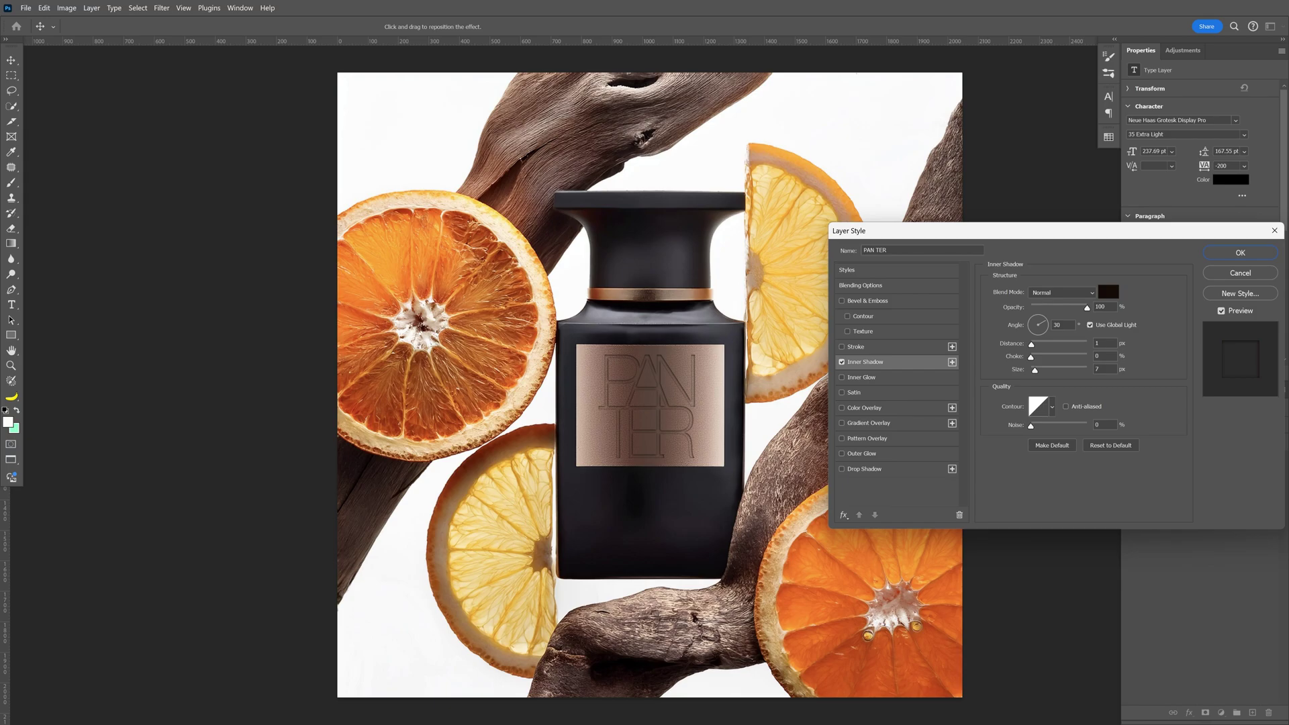
{"action": "left_click", "coordinate": [1042, 320]}
{"action": "left_click", "coordinate": [878, 410]}
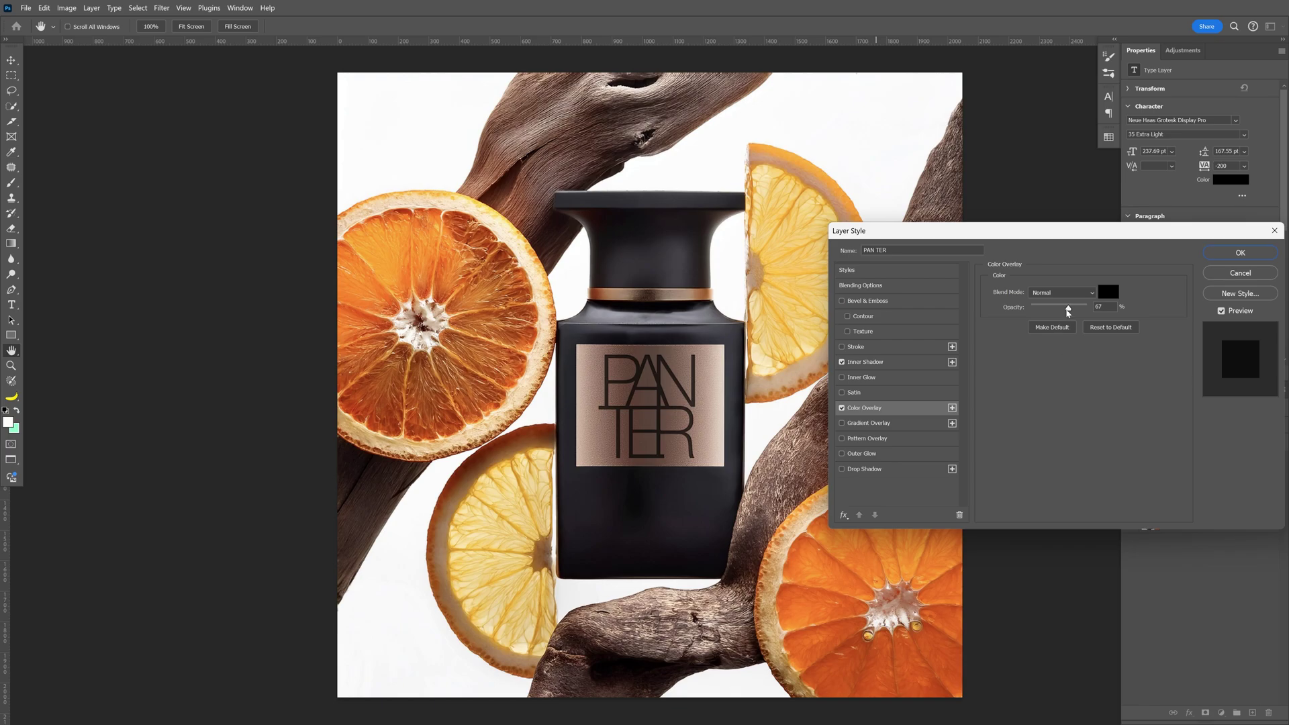
Lower the Color Overlay opacity to 59% and enable Outer Glow.
{"action": "left_click_drag", "start_coordinate": [1069, 308], "coordinate": [1059, 310]}
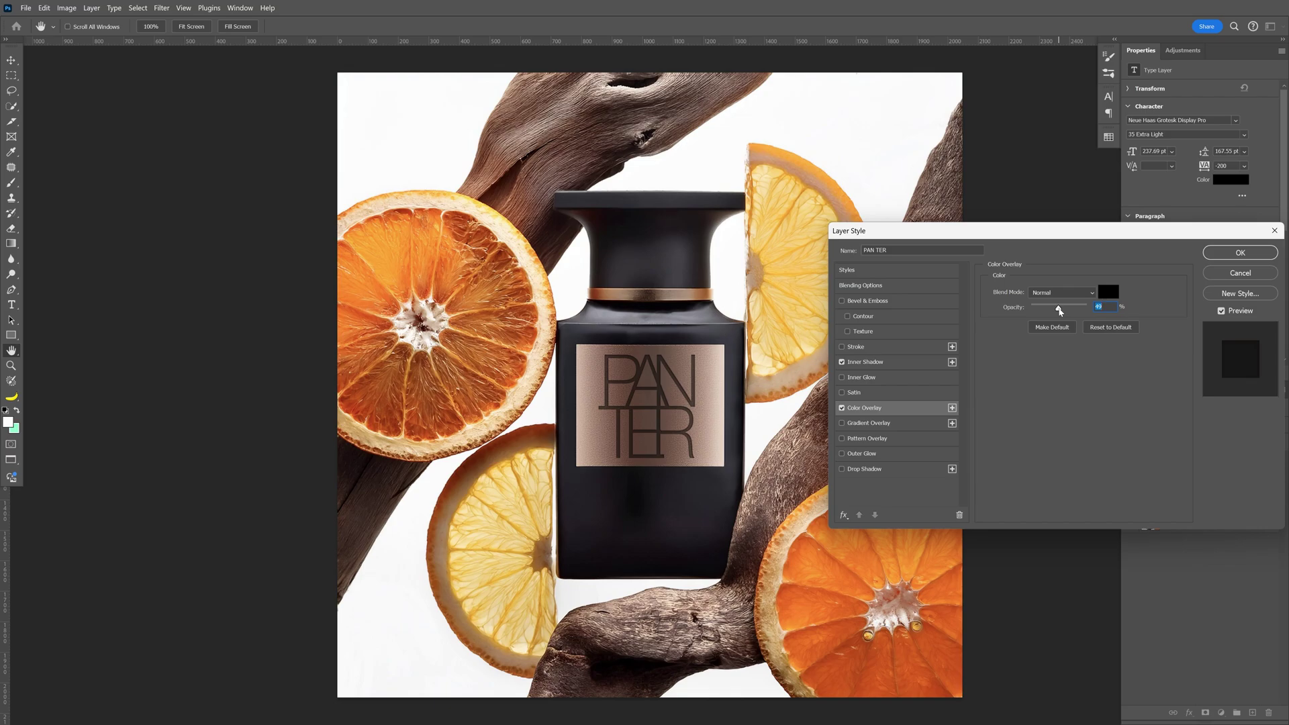
{"action": "left_click", "coordinate": [866, 453]}
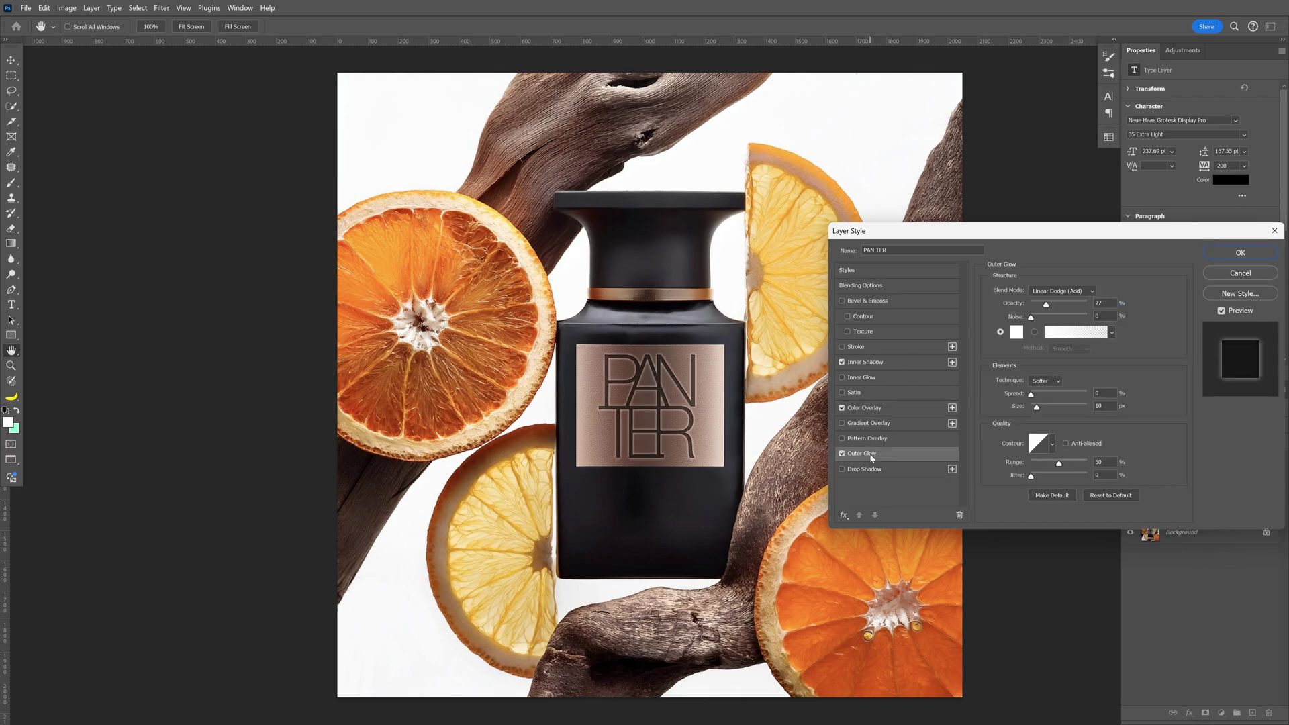
{"action": "left_click", "coordinate": [1101, 303]}
{"action": "left_click", "coordinate": [1046, 305]}
Add a 100% opacity Drop Shadow, reduce Outer Glow to 19%, and apply the layer style.
{"action": "left_click", "coordinate": [873, 470]}
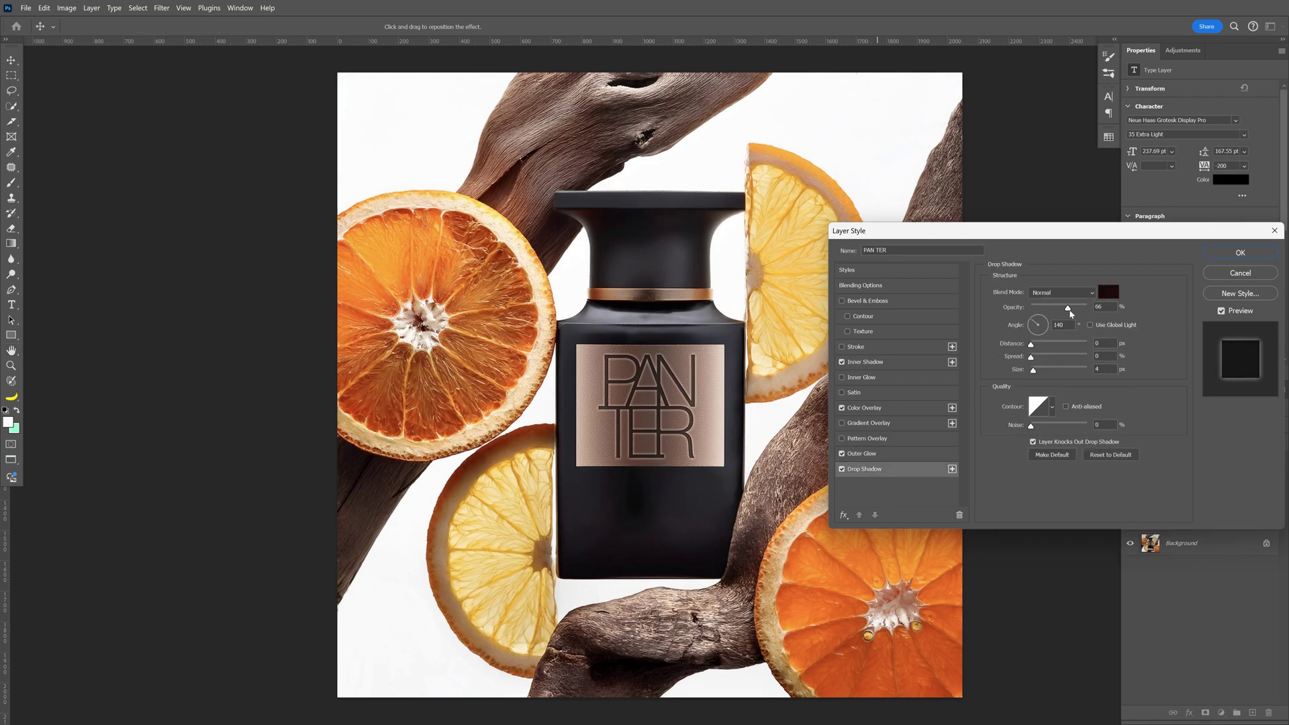
{"action": "left_click_drag", "start_coordinate": [1070, 309], "coordinate": [1087, 309]}
{"action": "left_click", "coordinate": [873, 456]}
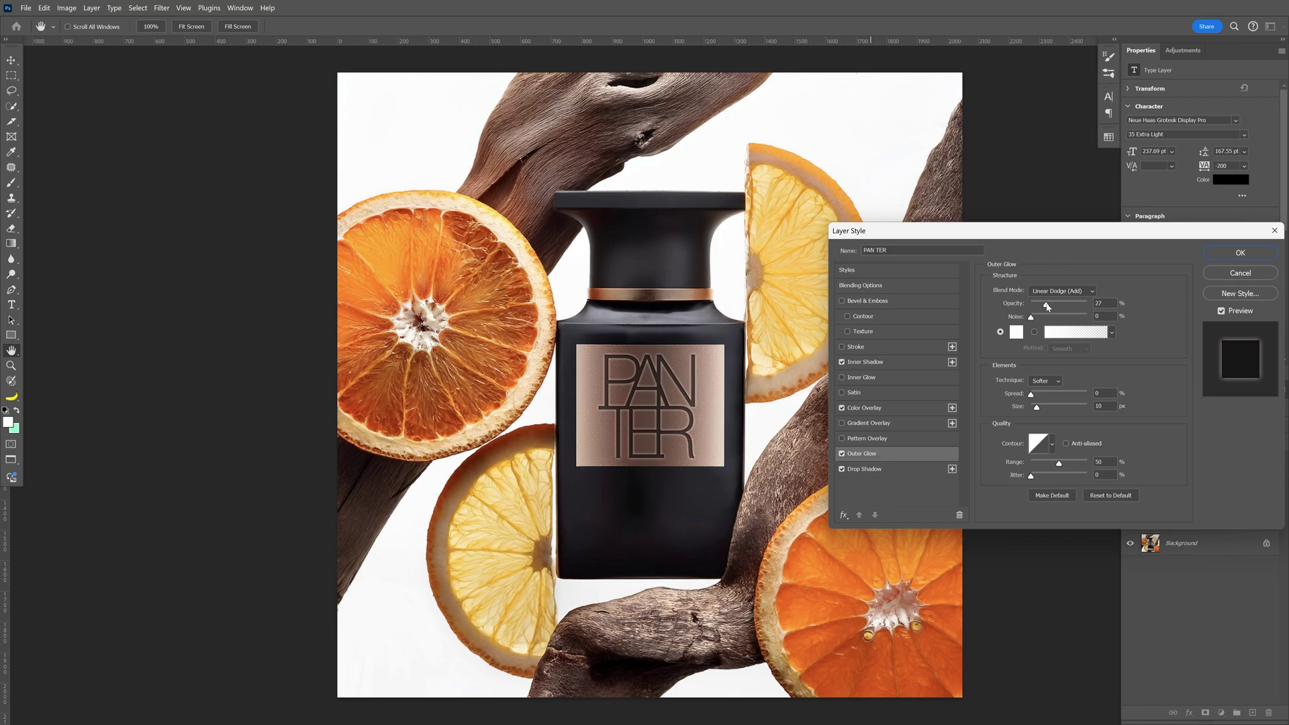
{"action": "left_click_drag", "start_coordinate": [1047, 306], "coordinate": [1042, 306]}
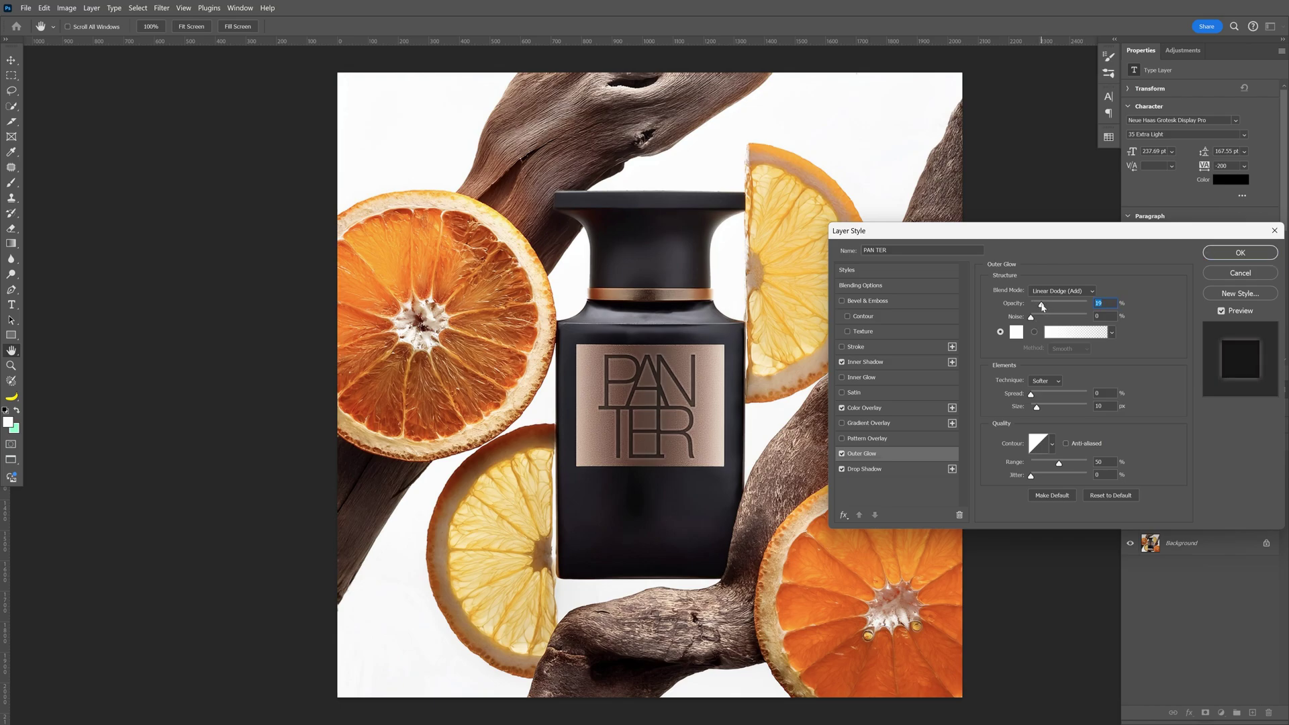
{"action": "left_click", "coordinate": [1246, 251]}
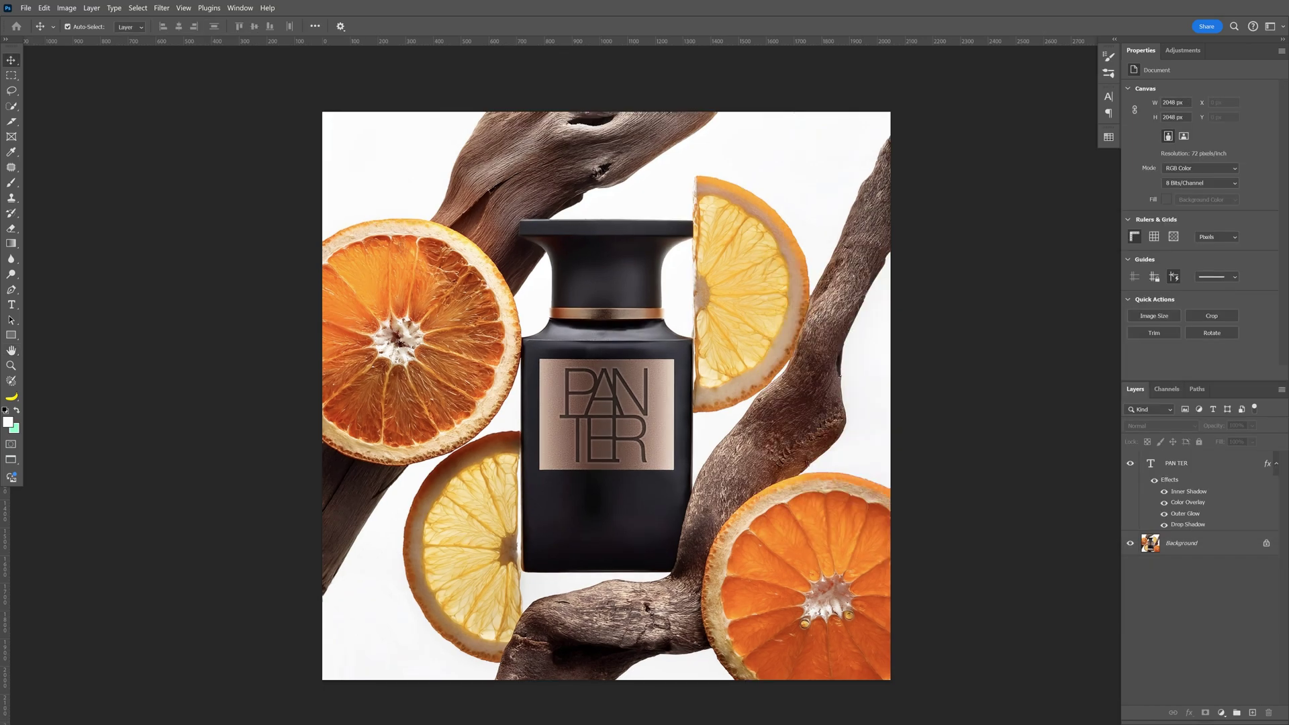